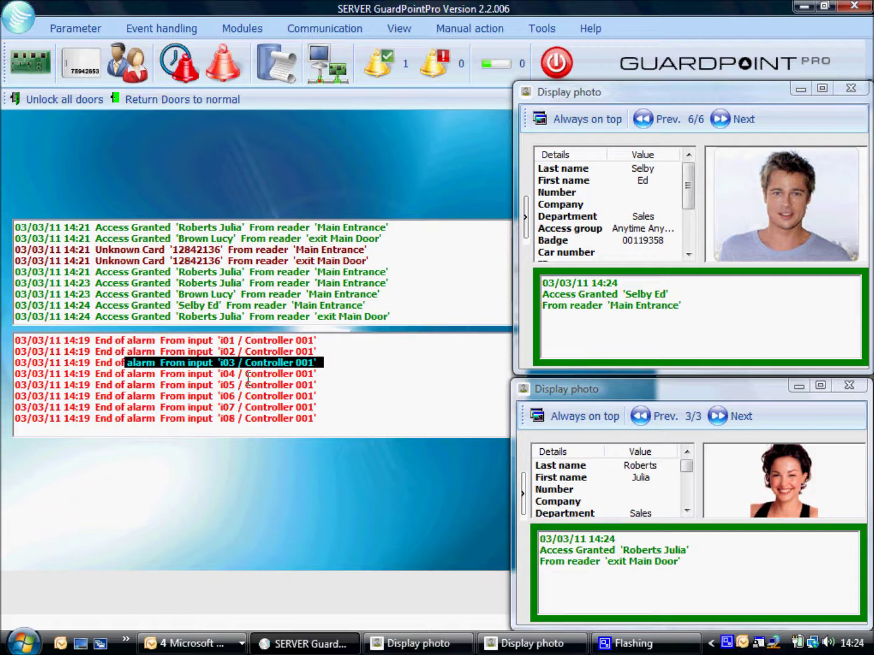
- Dismiss the 'Office on FIRE leave now!!!' warning so the door-forced alarm on exit Main Door is logged
{"action": "left_click", "coordinate": [502, 379]}
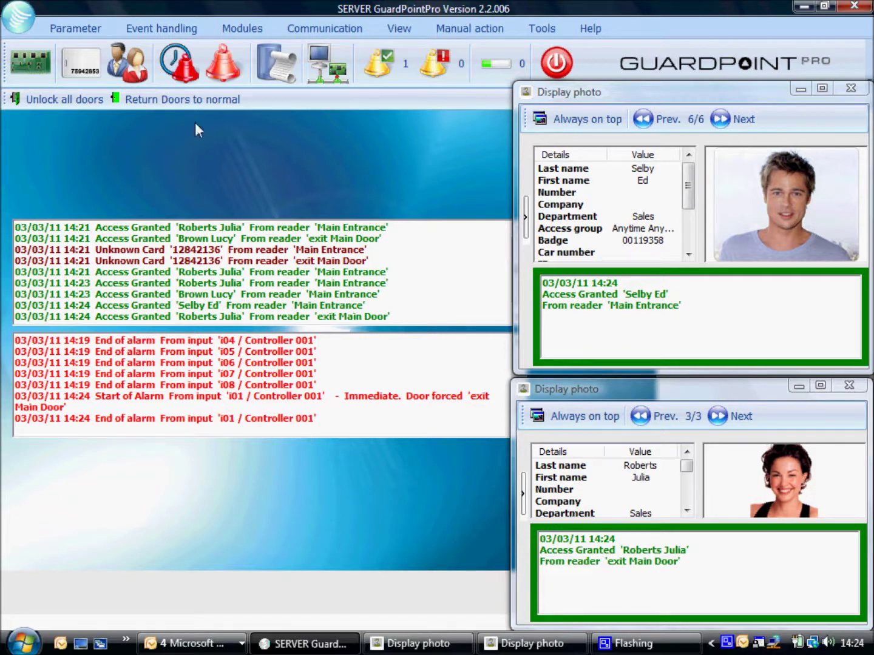
- Open All cardholders and preview the STAFF ID badge built from the Staff.rpx layout
{"action": "left_click", "coordinate": [134, 63]}
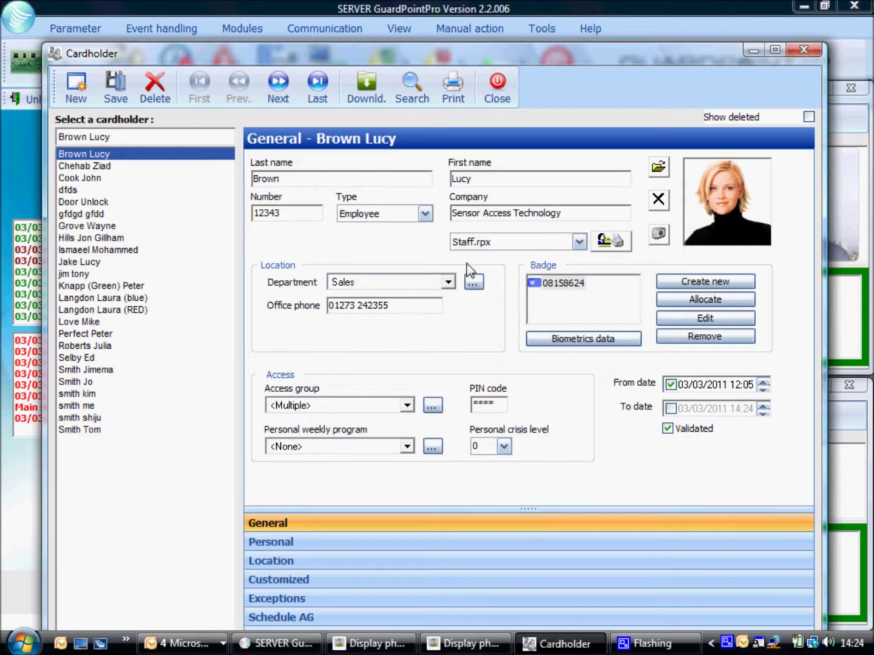
{"action": "left_click", "coordinate": [610, 241]}
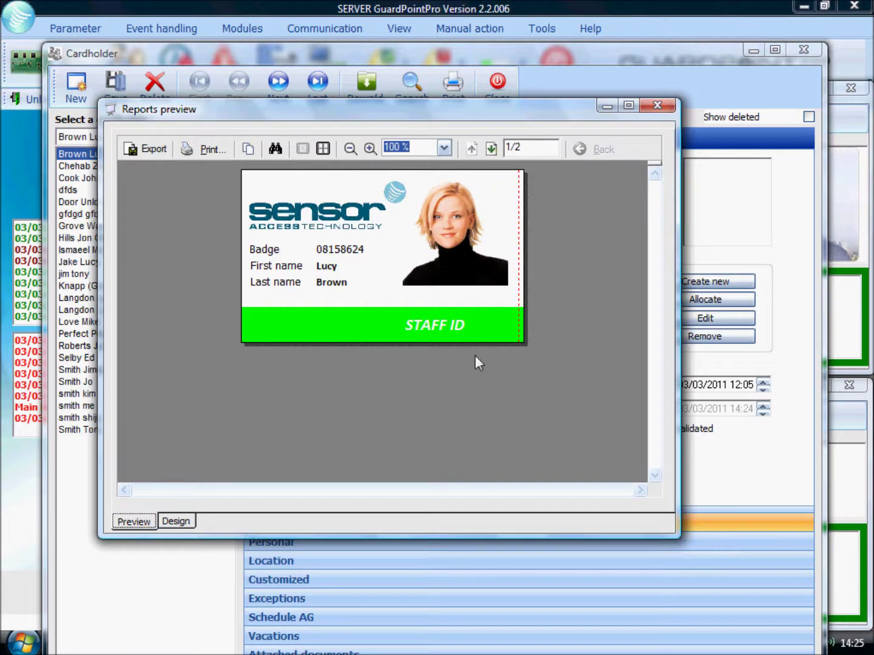
- Close the badge preview and show the cardholder's Location page: last pass at Main Entrance, anti-passback level B
{"action": "left_click", "coordinate": [658, 108]}
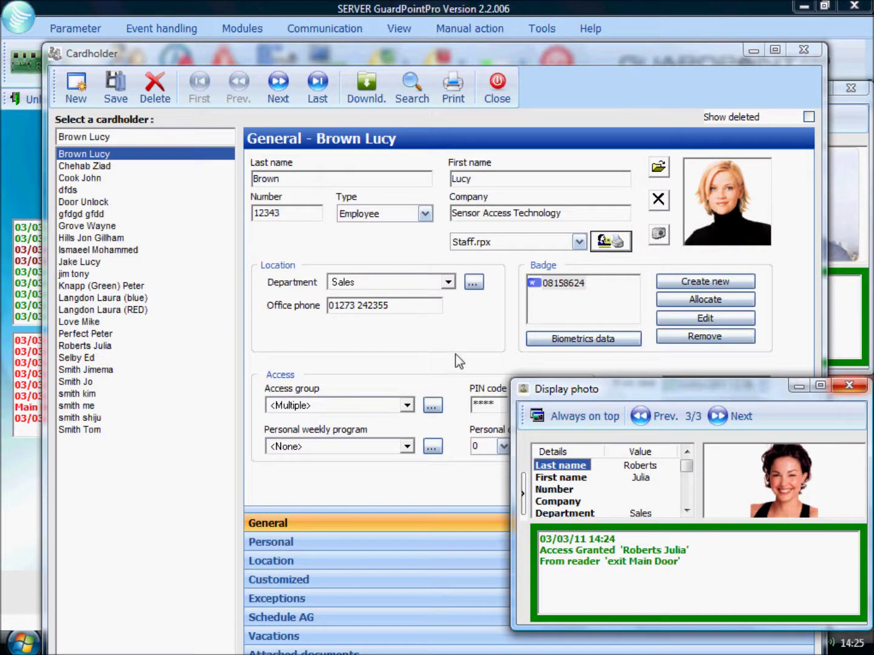
{"action": "left_click", "coordinate": [441, 342]}
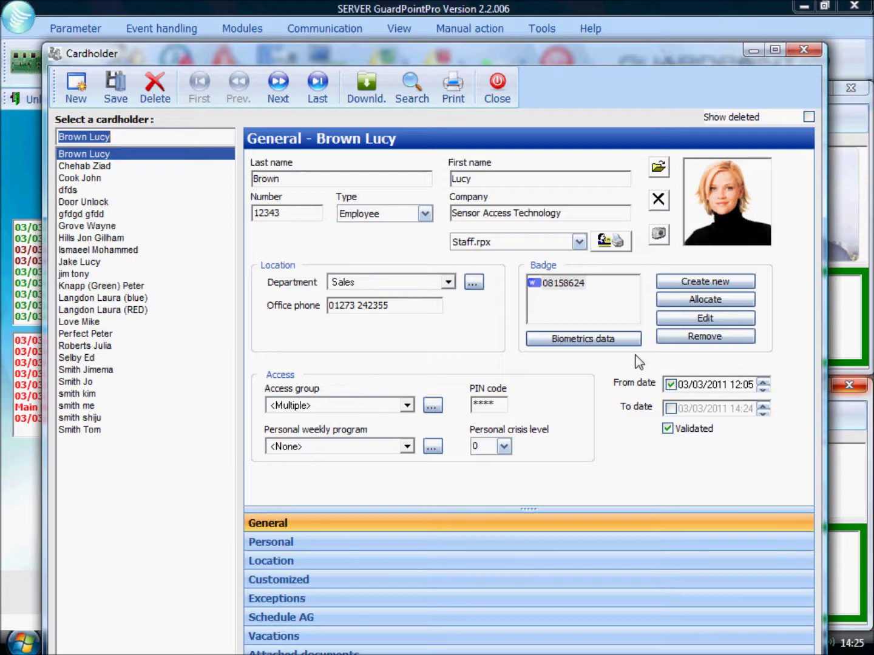
{"action": "left_click", "coordinate": [273, 563]}
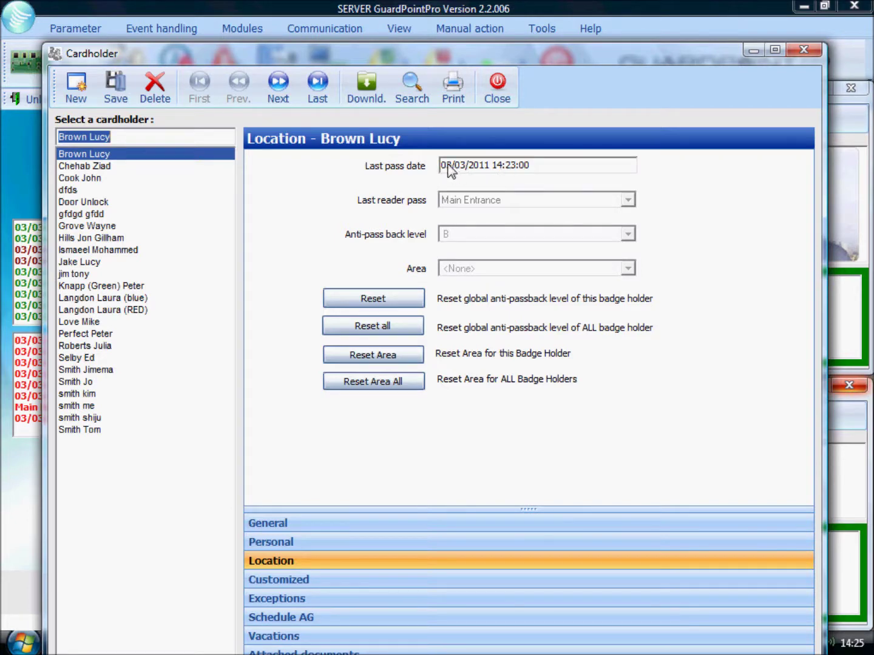
- Show the Customized fields and check the Training Level options, keeping it at Level2
{"action": "left_click", "coordinate": [293, 582]}
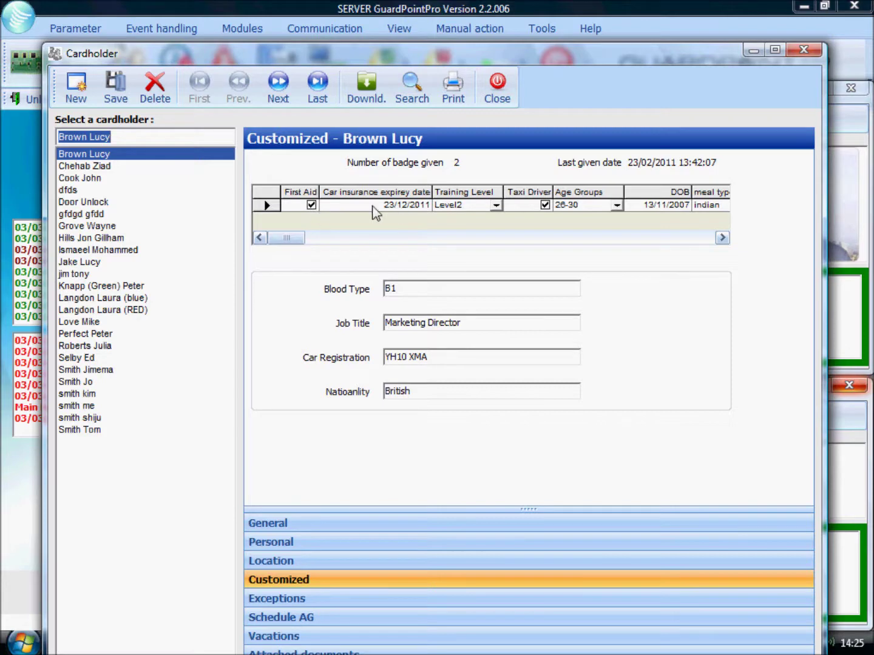
{"action": "left_click", "coordinate": [496, 205]}
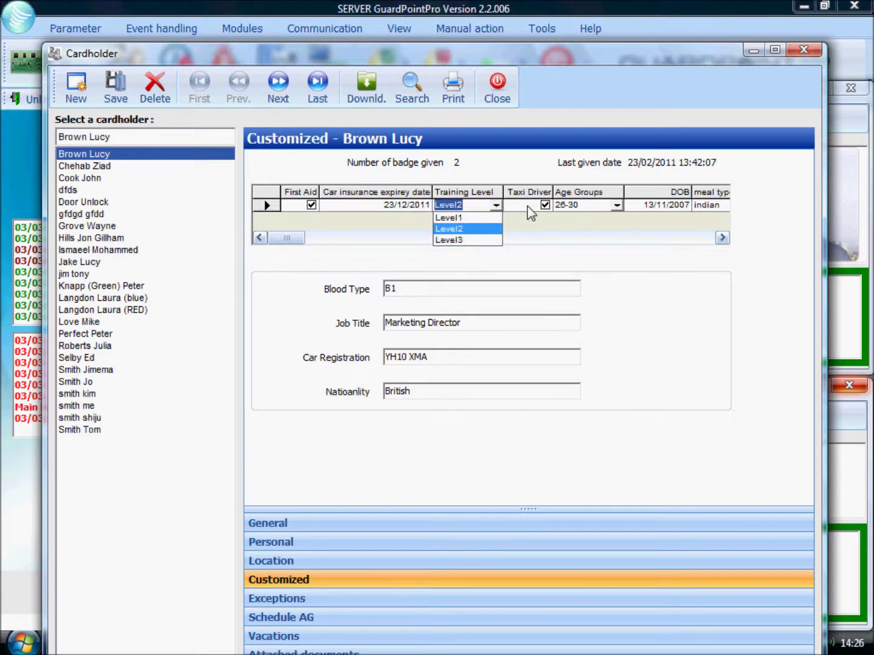
{"action": "left_click", "coordinate": [710, 247]}
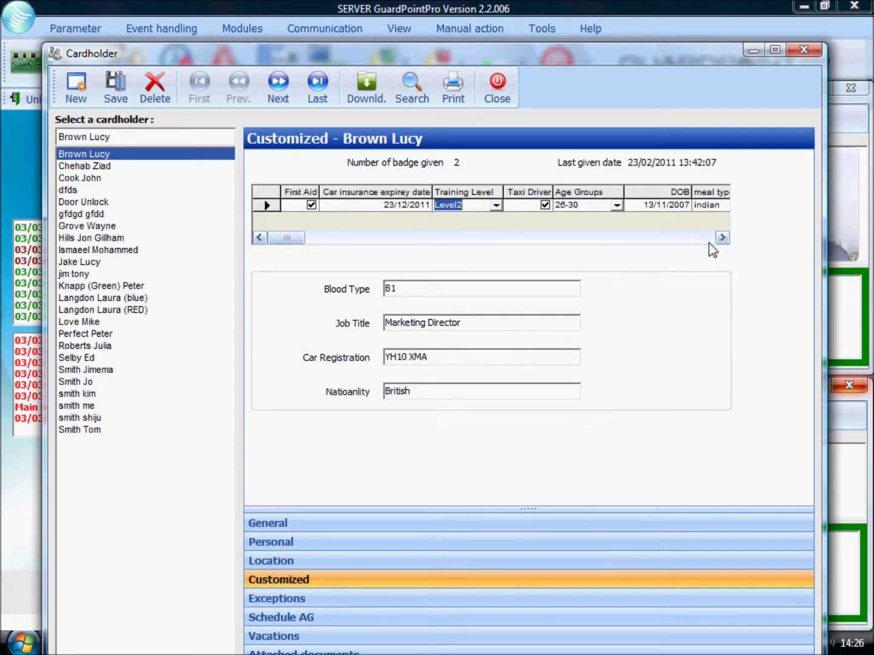
- Scroll through the custom fields grid and go back to the General details
{"action": "left_click", "coordinate": [721, 238]}
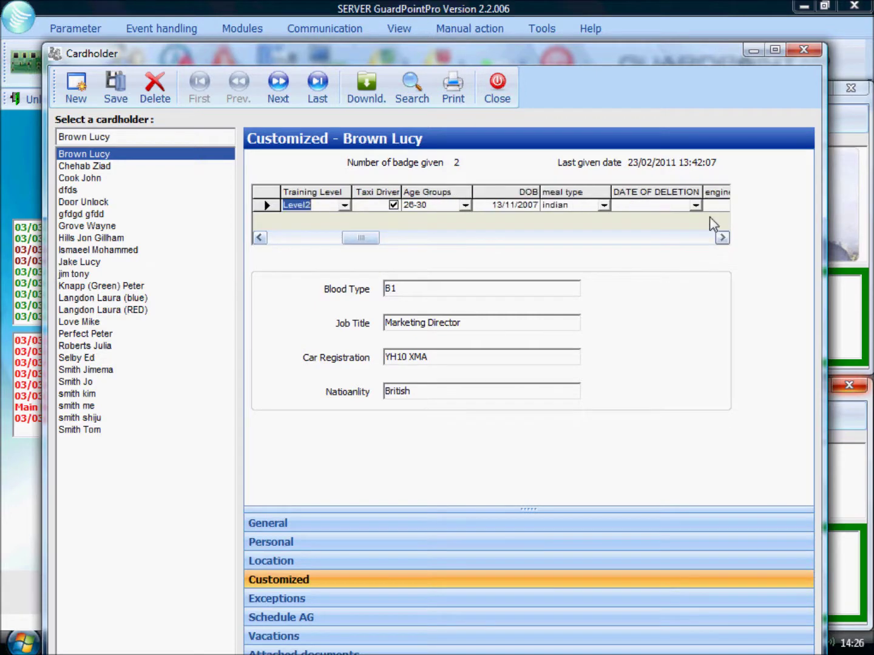
{"action": "left_click", "coordinate": [723, 238]}
{"action": "left_click", "coordinate": [722, 238]}
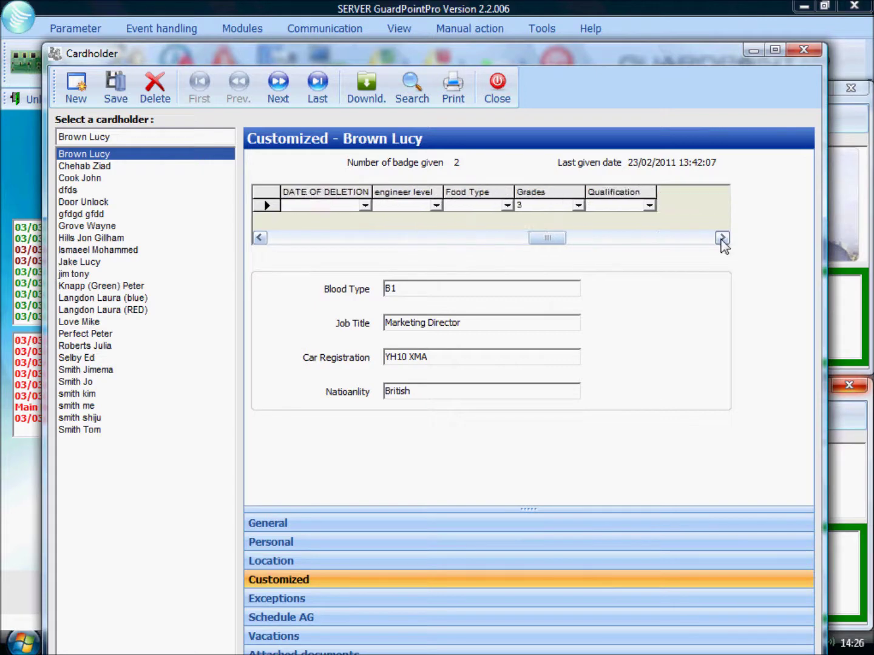
{"action": "left_click", "coordinate": [722, 237]}
{"action": "left_click_drag", "start_coordinate": [628, 241], "coordinate": [293, 242]}
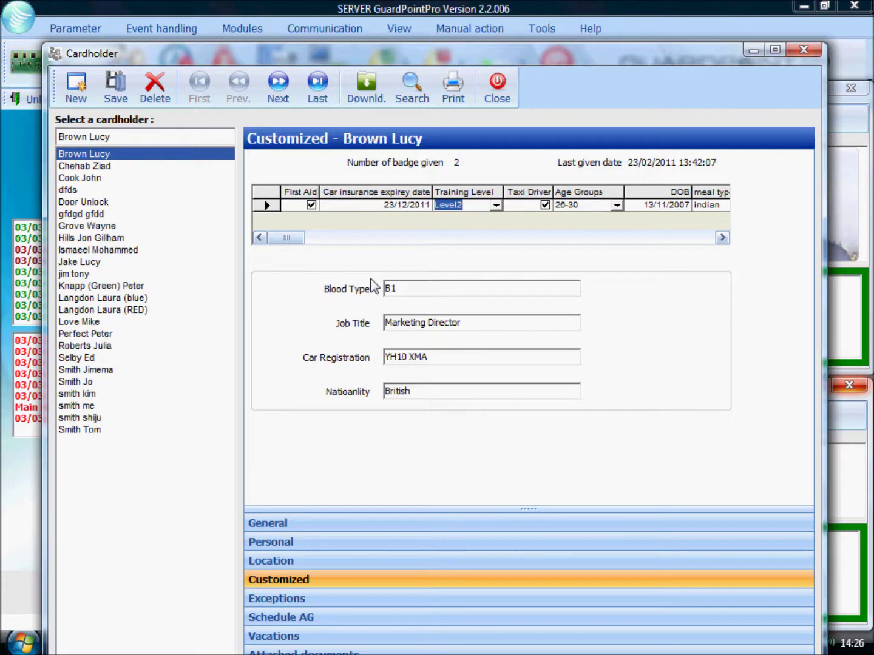
{"action": "left_click", "coordinate": [272, 525]}
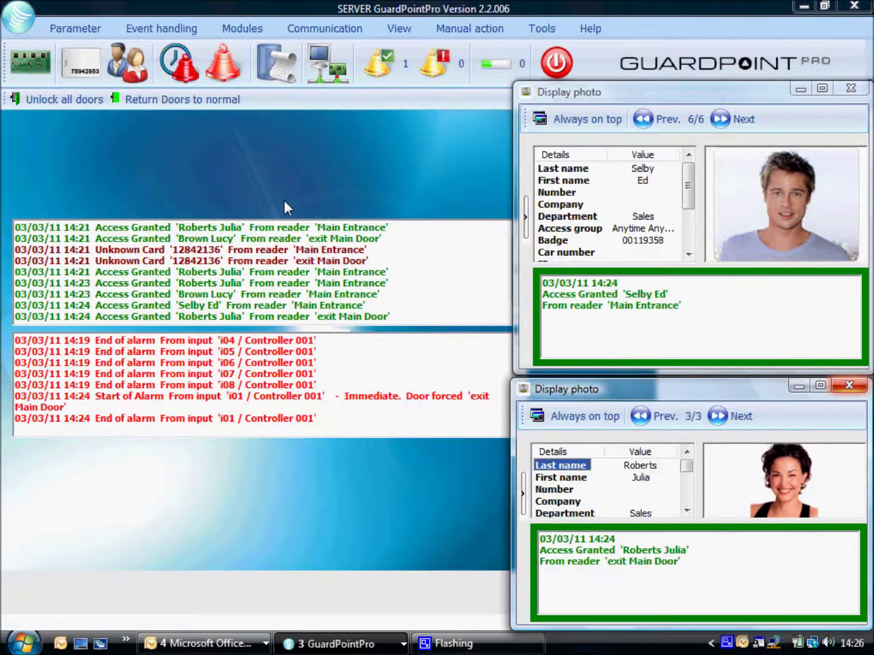
- Open Active alarms under Event handling and select the i01 / Controller 001 alarm
{"action": "left_click", "coordinate": [156, 34]}
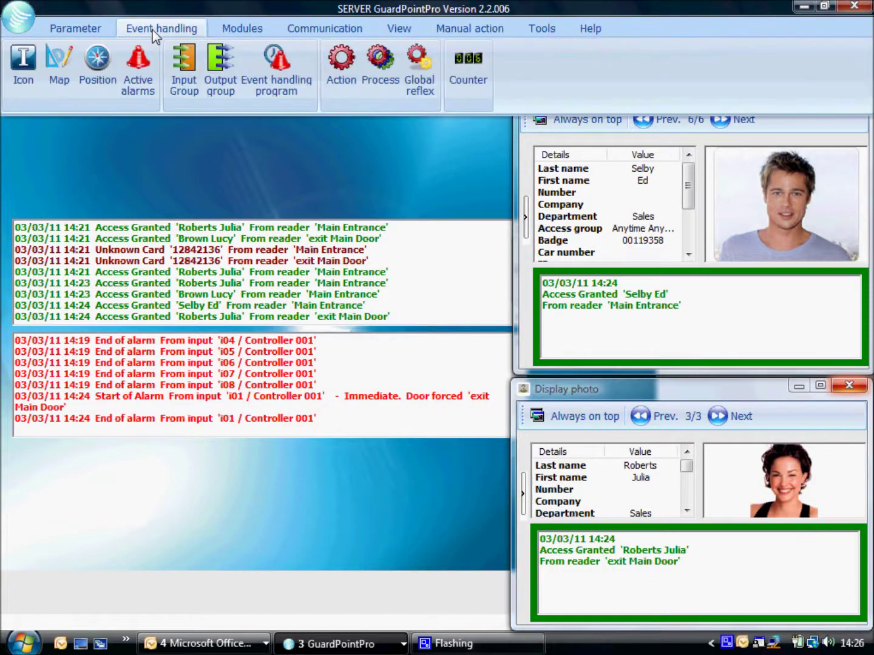
{"action": "left_click", "coordinate": [138, 69]}
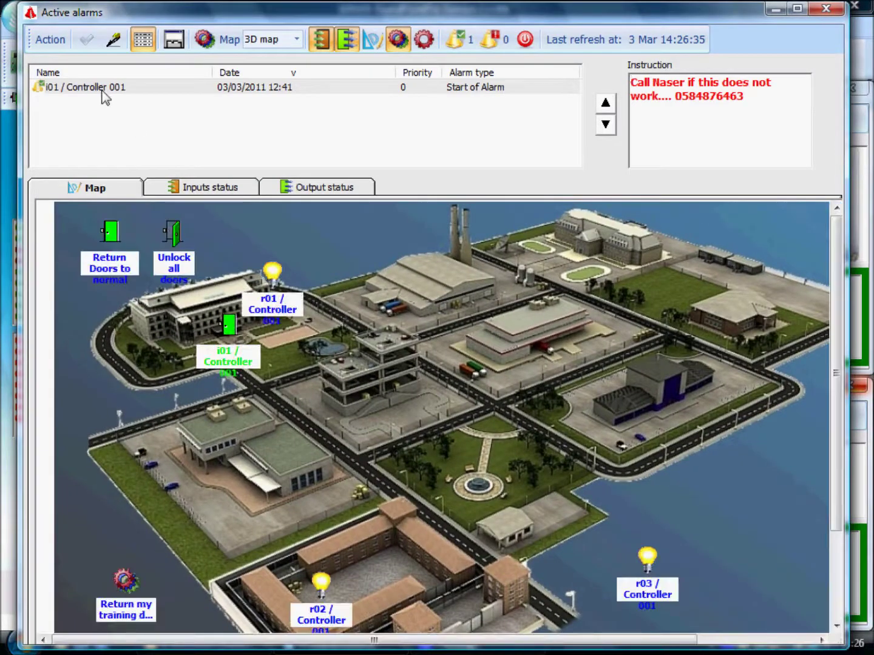
{"action": "left_click", "coordinate": [101, 89]}
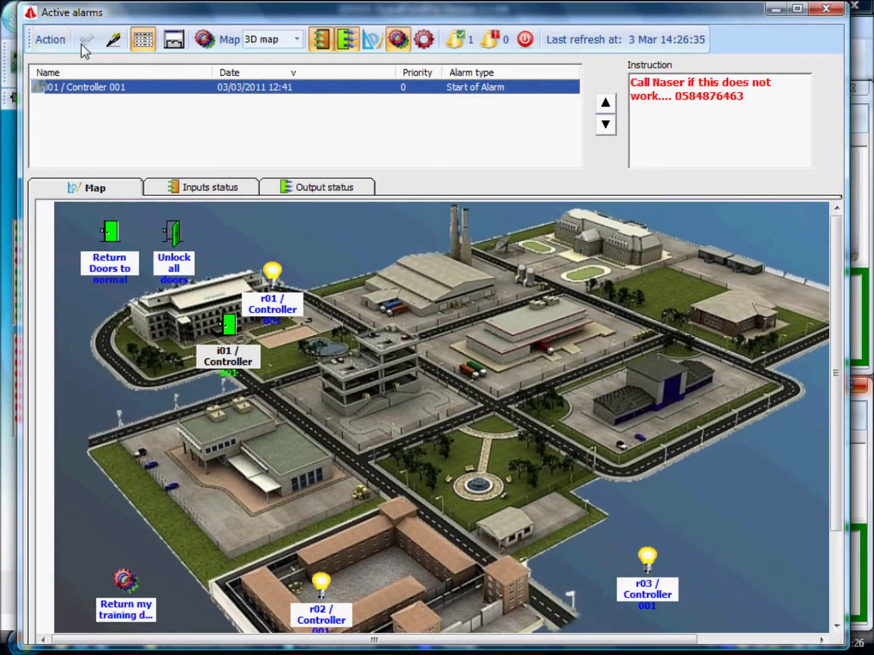
- Acknowledge the alarm with the comment 'testing', then unlock all doors
{"action": "left_click", "coordinate": [112, 41]}
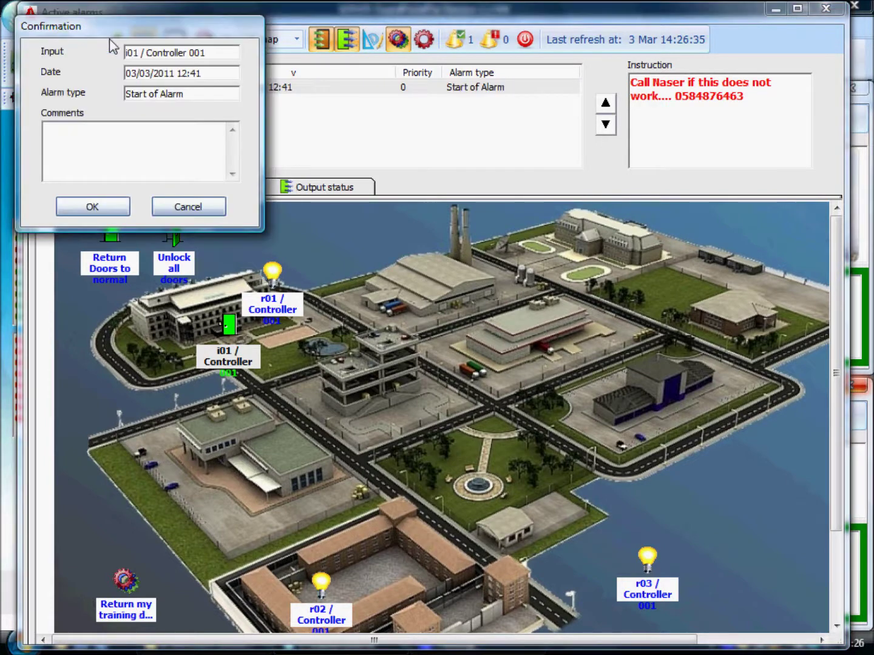
{"action": "left_click", "coordinate": [90, 125]}
{"action": "type", "text": "testing"}
{"action": "left_click", "coordinate": [91, 207]}
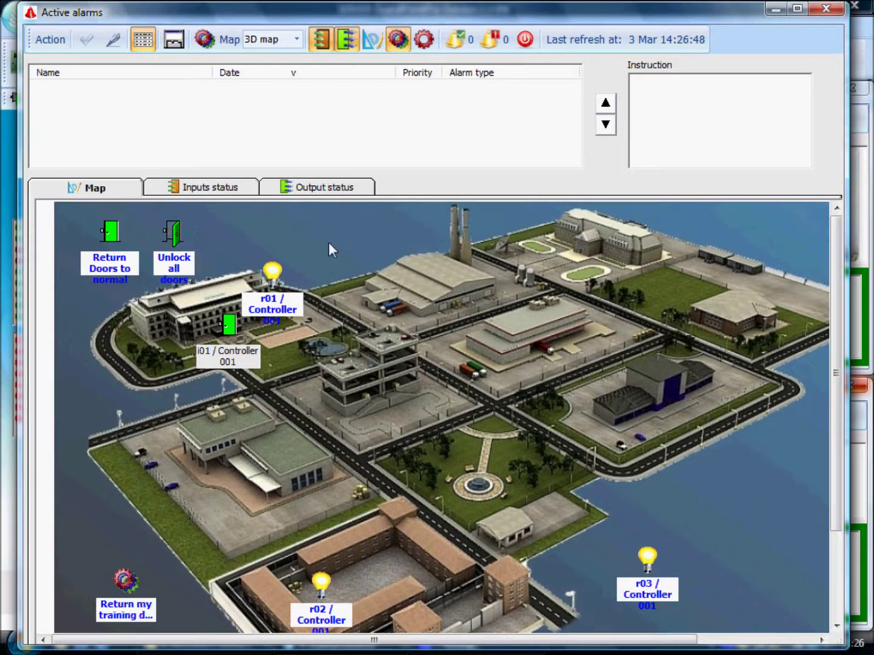
{"action": "left_click", "coordinate": [175, 238]}
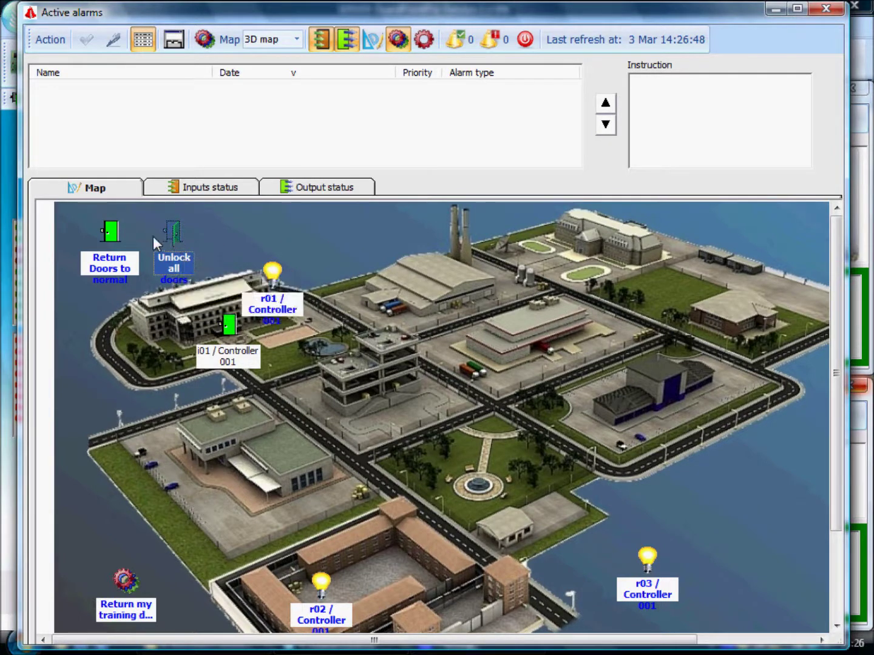
- Return all doors to normal and dismiss the office fire warning that follows
{"action": "left_click", "coordinate": [115, 237]}
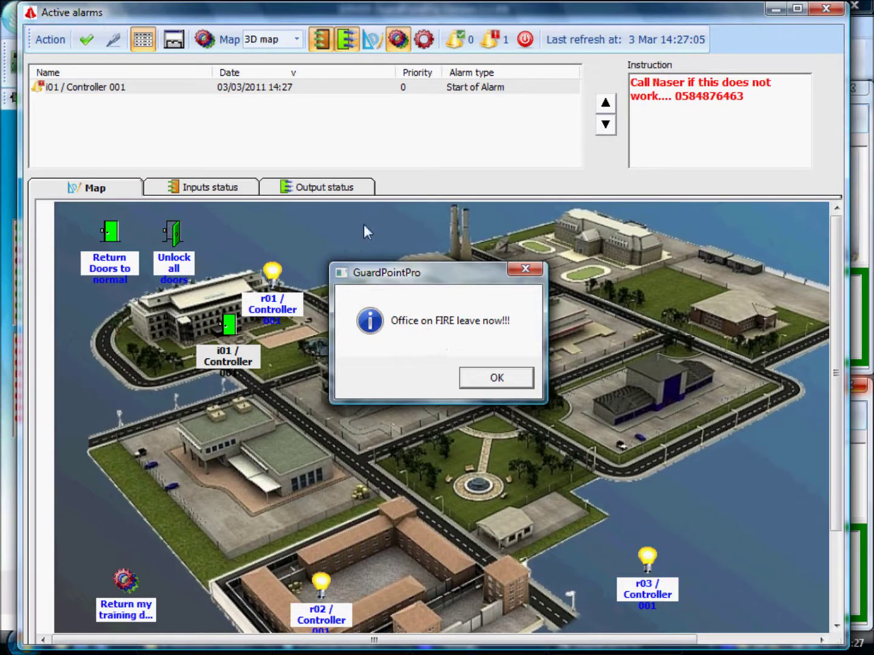
{"action": "left_click", "coordinate": [493, 380]}
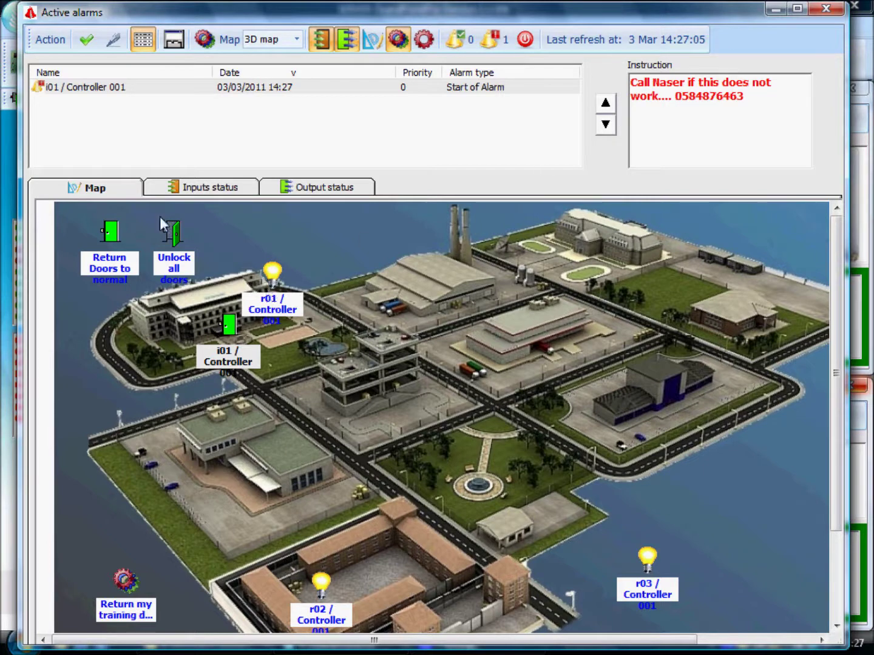
- Acknowledge the new i01 / Controller 001 alarm and confirm it with the comment 'testing'
{"action": "left_click", "coordinate": [81, 95]}
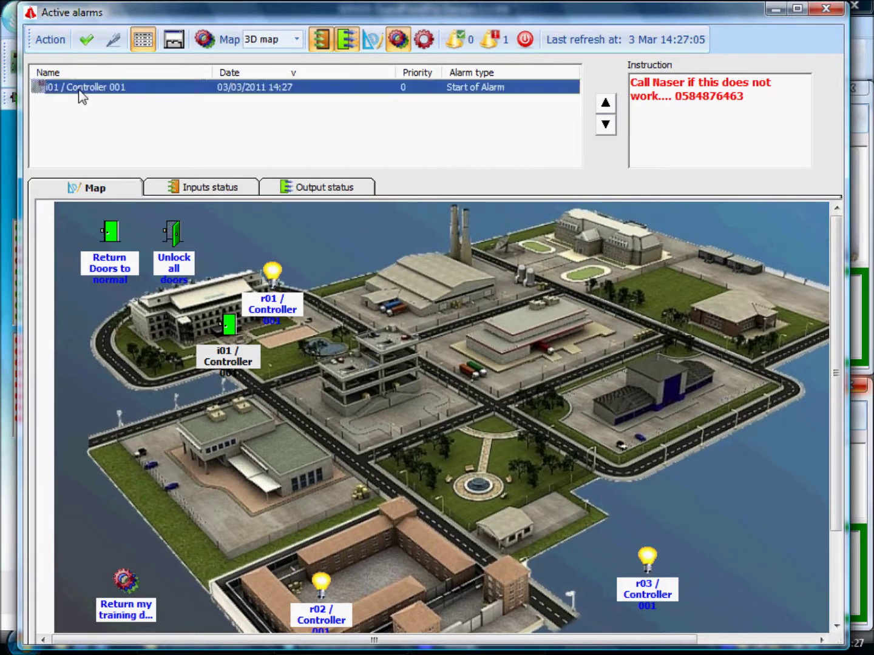
{"action": "left_click", "coordinate": [86, 40]}
{"action": "left_click", "coordinate": [113, 88]}
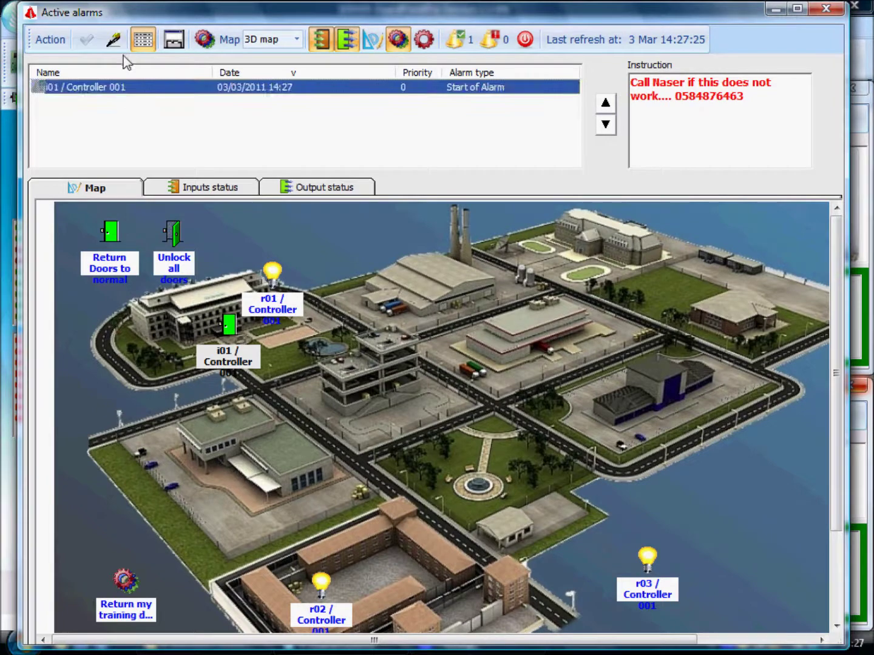
{"action": "left_click", "coordinate": [112, 39]}
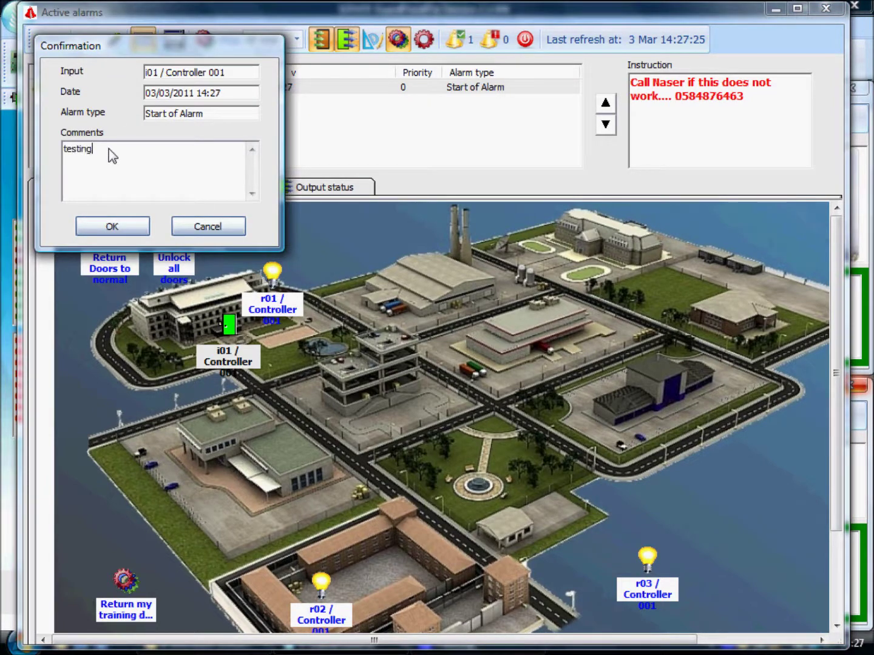
{"action": "left_click", "coordinate": [113, 227]}
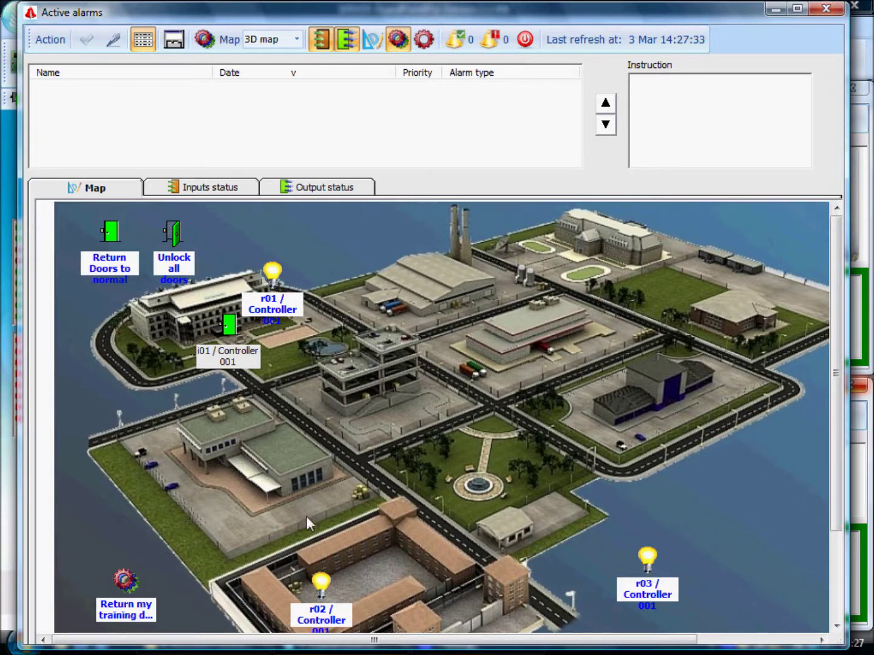
- Unlock all doors and return them to normal twice, then close the Active alarms window
{"action": "left_click", "coordinate": [167, 243]}
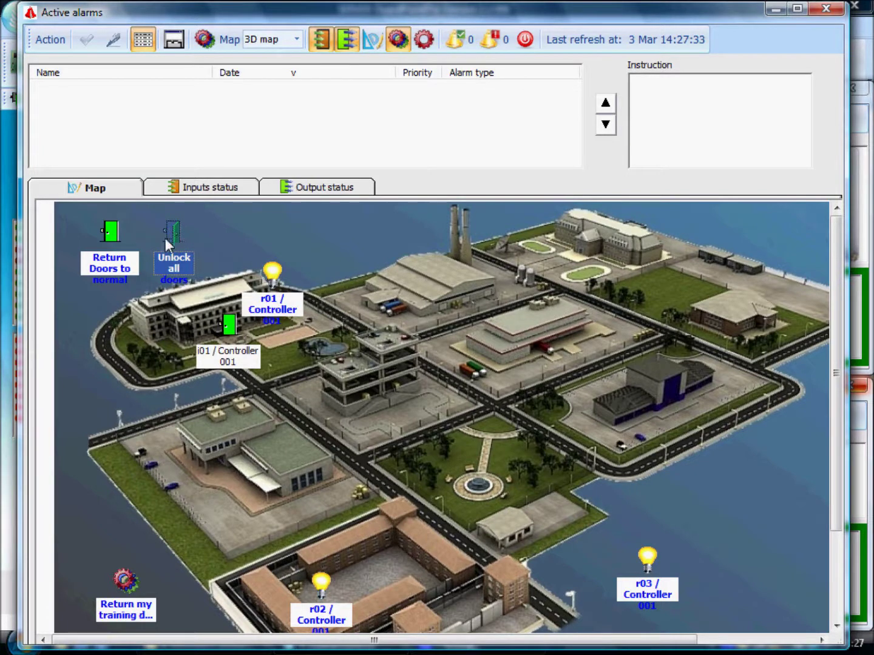
{"action": "left_click", "coordinate": [110, 231]}
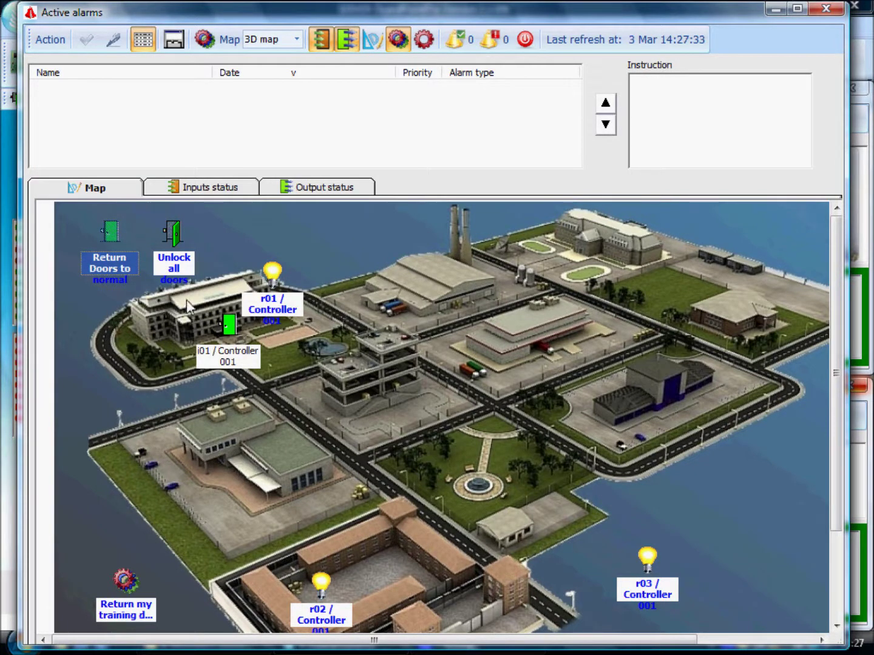
{"action": "left_click", "coordinate": [173, 239]}
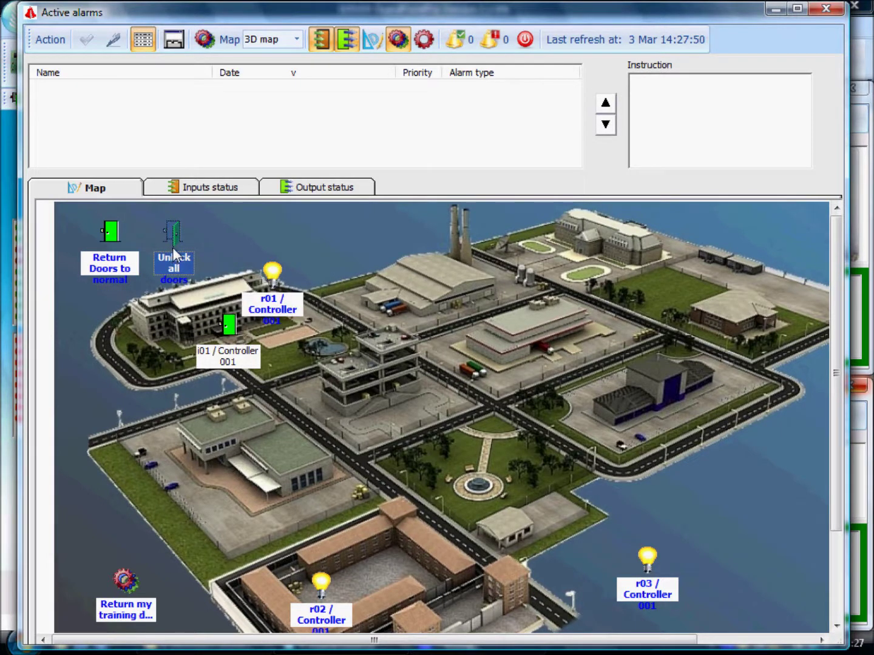
{"action": "left_click", "coordinate": [111, 232]}
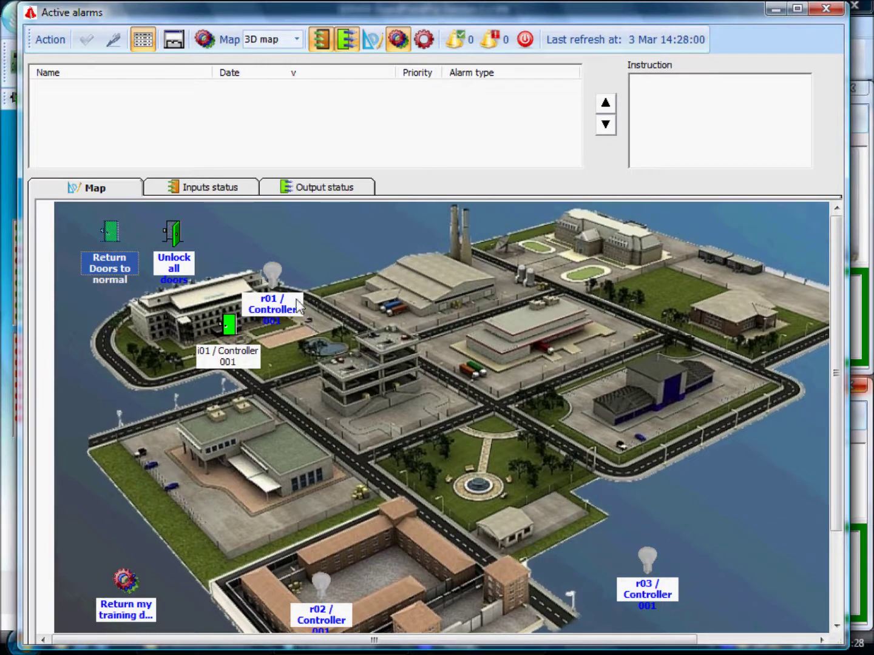
{"action": "left_click", "coordinate": [826, 9]}
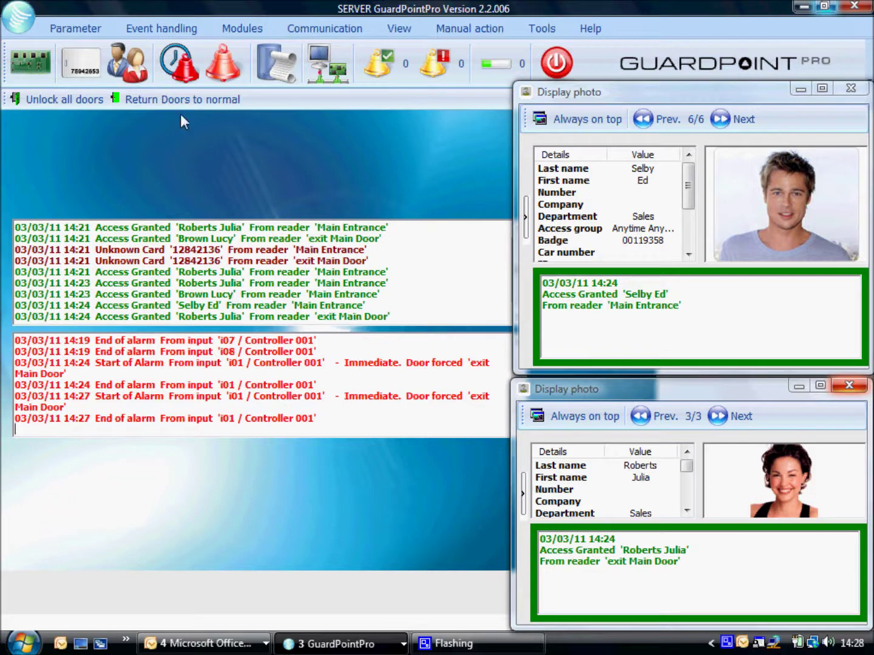
{"action": "left_click", "coordinate": [237, 30]}
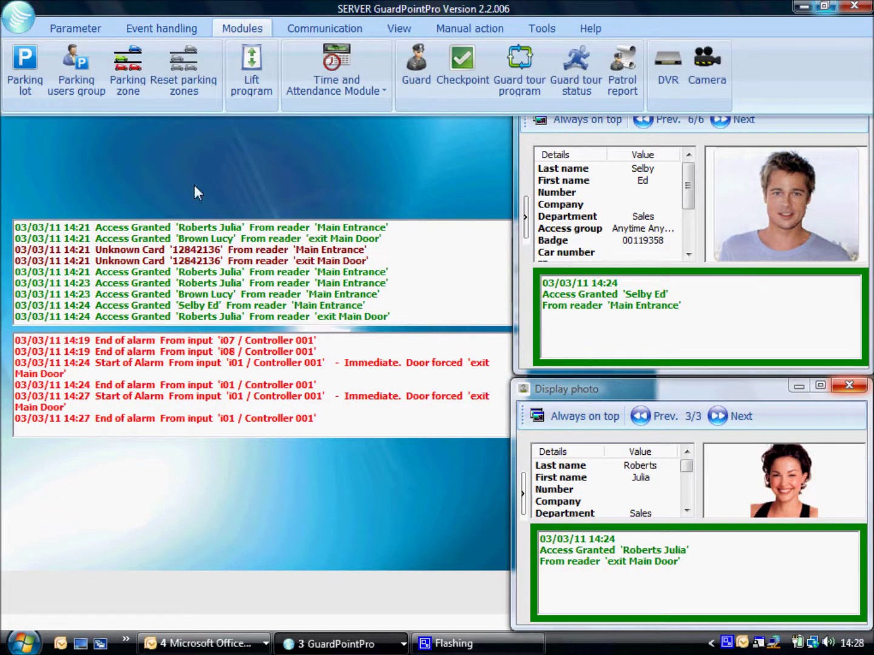
{"action": "left_click", "coordinate": [83, 78]}
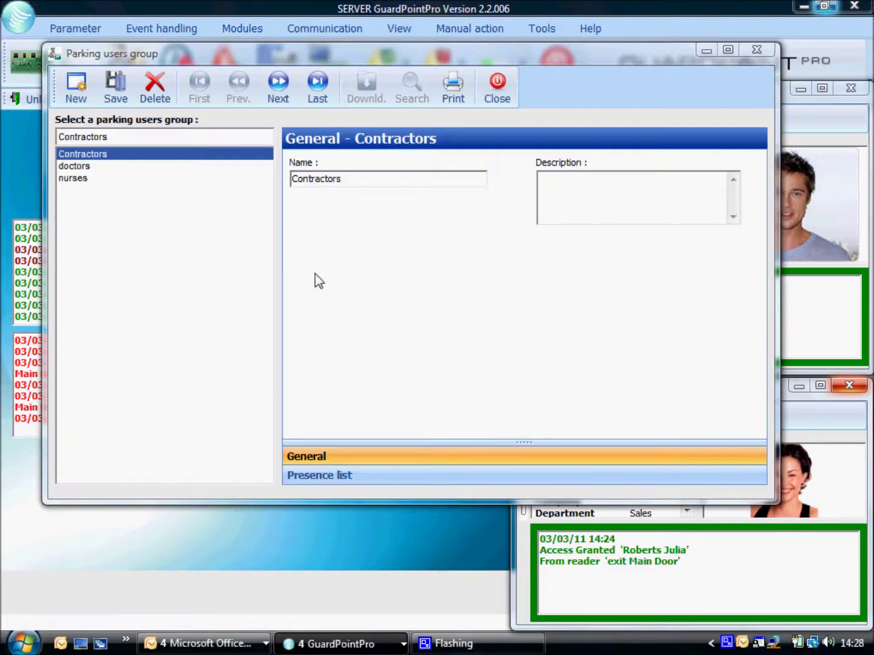
{"action": "left_click", "coordinate": [756, 52]}
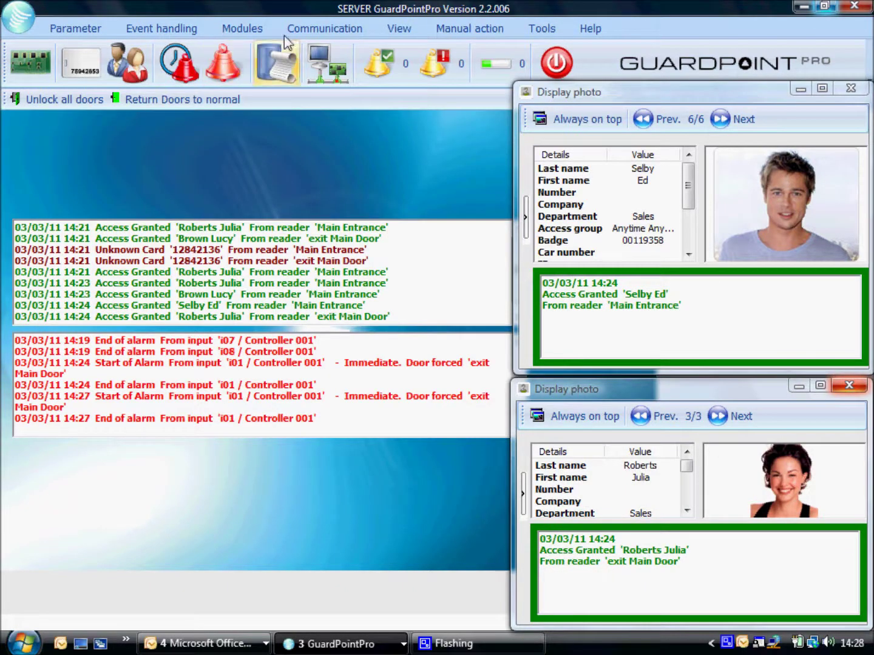
{"action": "left_click", "coordinate": [244, 30]}
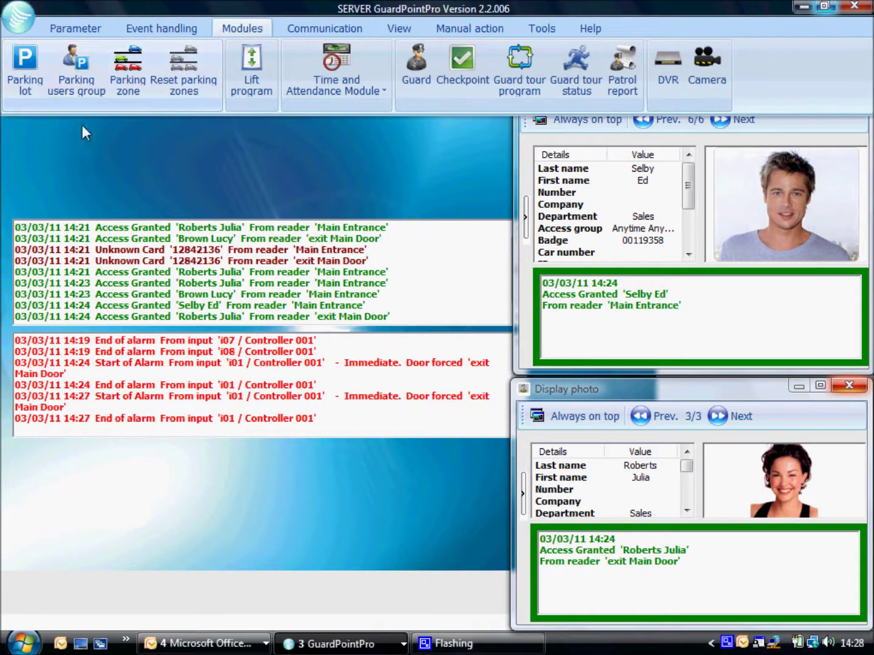
{"action": "left_click", "coordinate": [80, 86]}
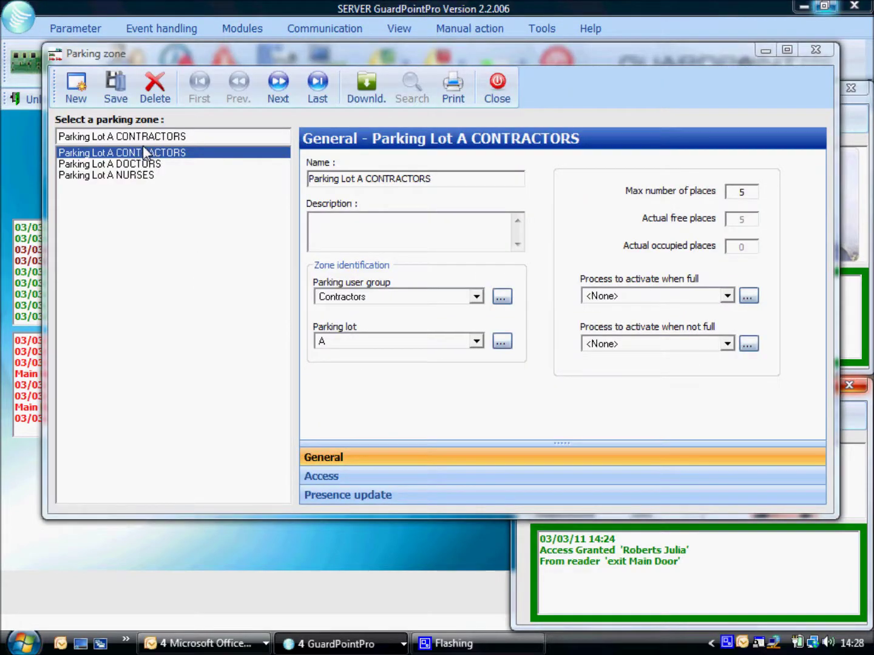
{"action": "left_click", "coordinate": [144, 177]}
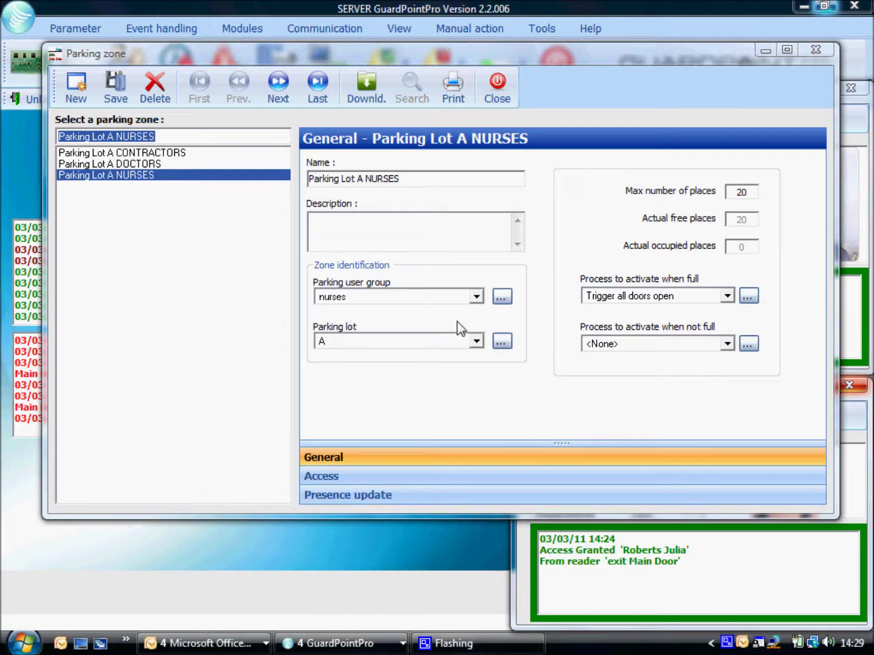
{"action": "left_click", "coordinate": [816, 50]}
{"action": "left_click", "coordinate": [242, 29]}
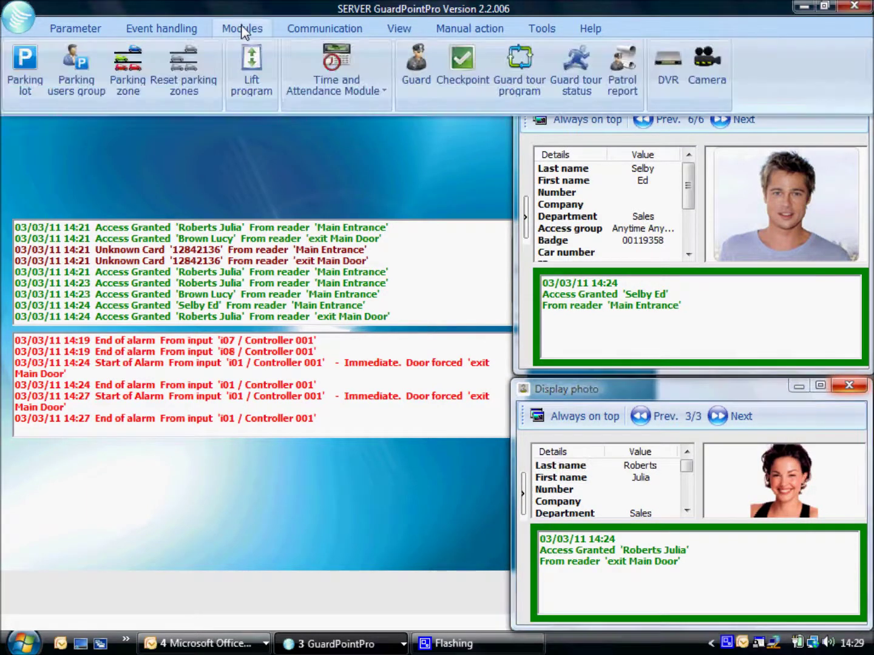
{"action": "left_click", "coordinate": [251, 77]}
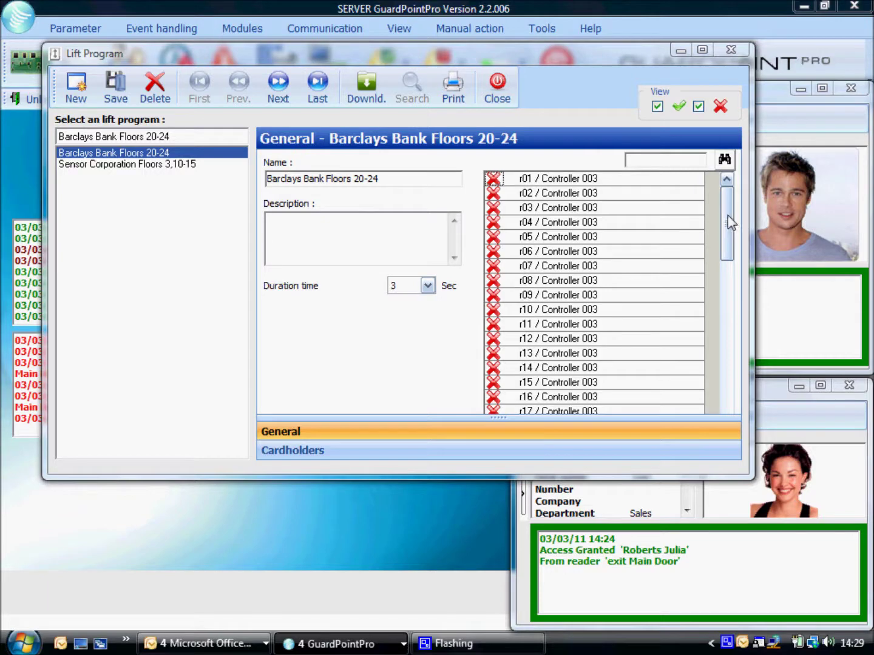
{"action": "left_click_drag", "start_coordinate": [728, 215], "coordinate": [729, 274]}
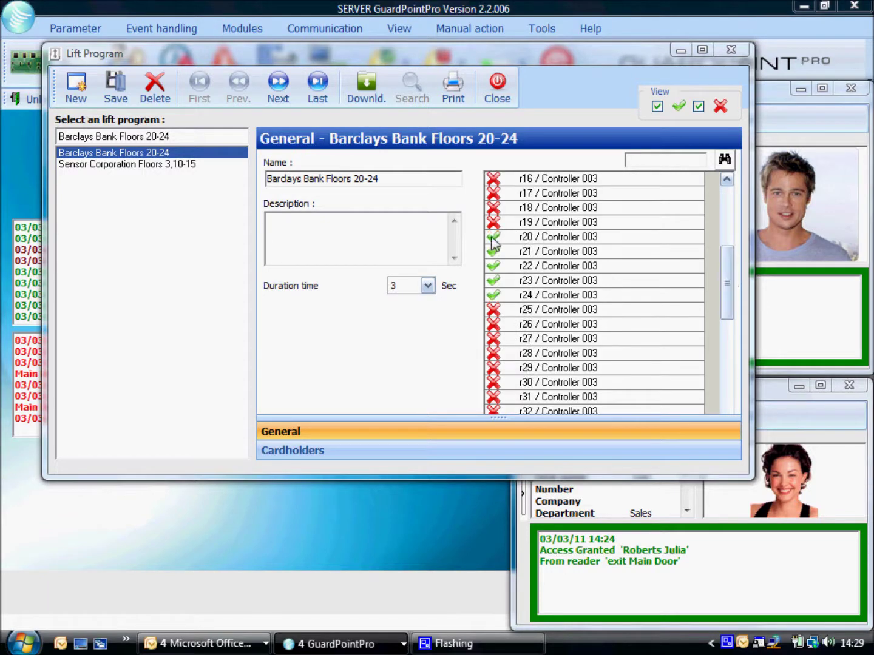
{"action": "left_click", "coordinate": [291, 452]}
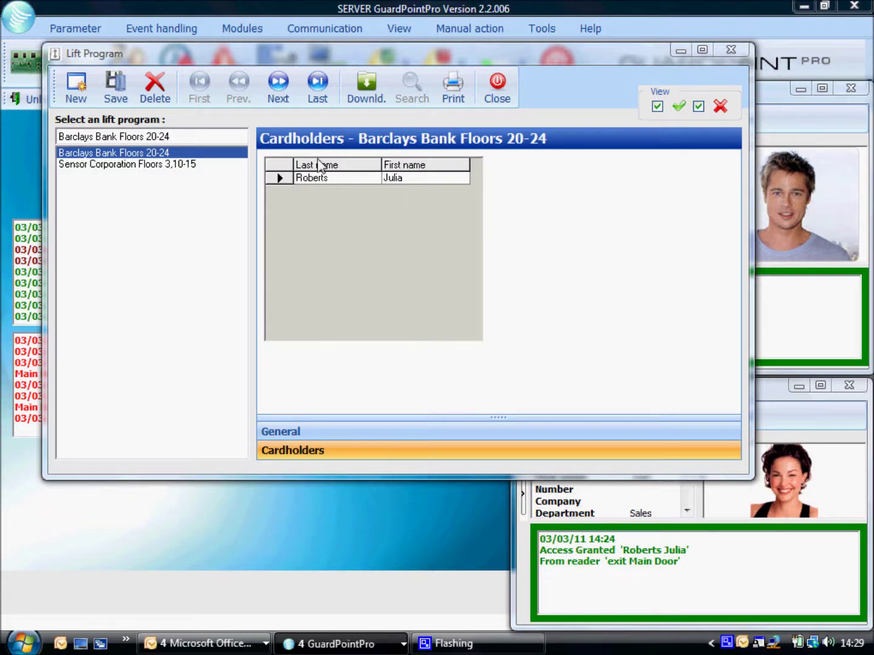
{"action": "left_click", "coordinate": [121, 167]}
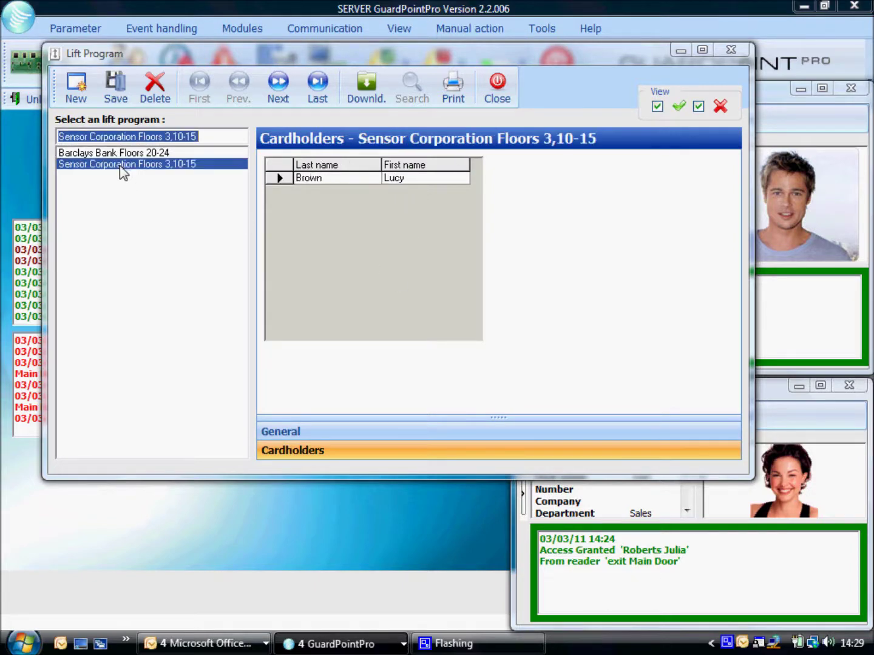
{"action": "left_click", "coordinate": [314, 432]}
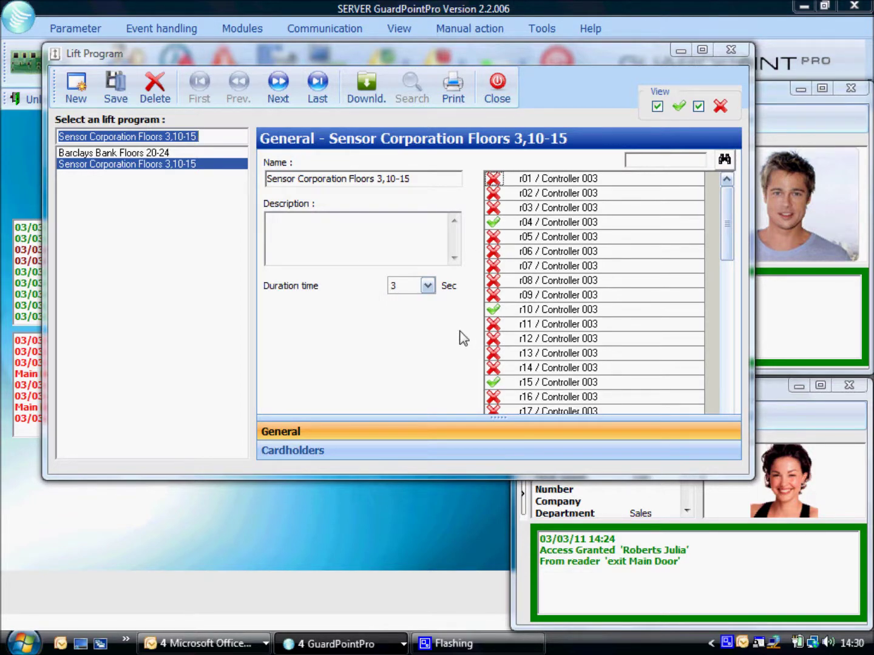
{"action": "left_click", "coordinate": [730, 52]}
- Open Time and Attendance Daily Shift, view the Fixed Day Shift 08:00–18:00, then close it
{"action": "left_click", "coordinate": [243, 30]}
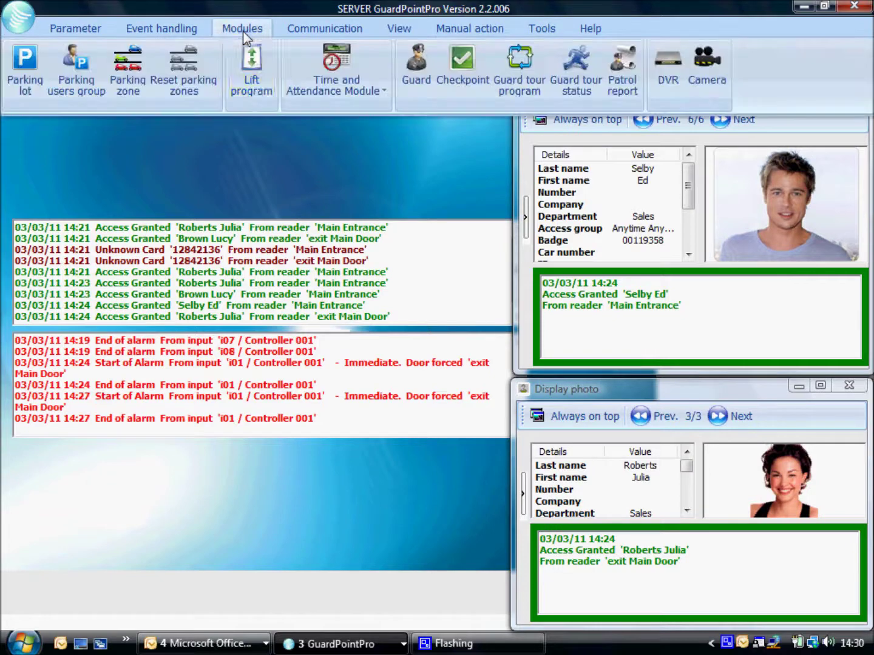
{"action": "left_click", "coordinate": [380, 90]}
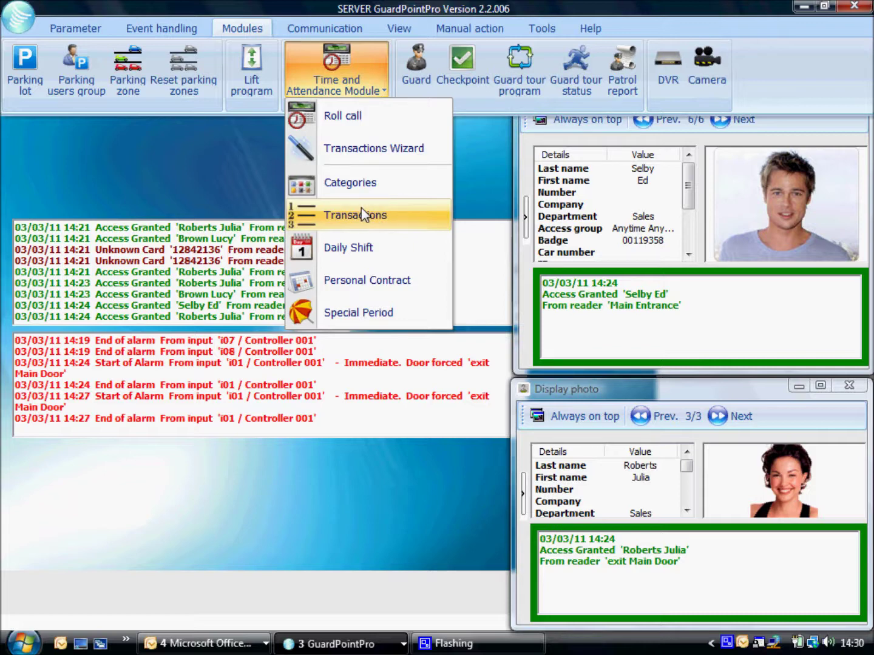
{"action": "left_click", "coordinate": [341, 250]}
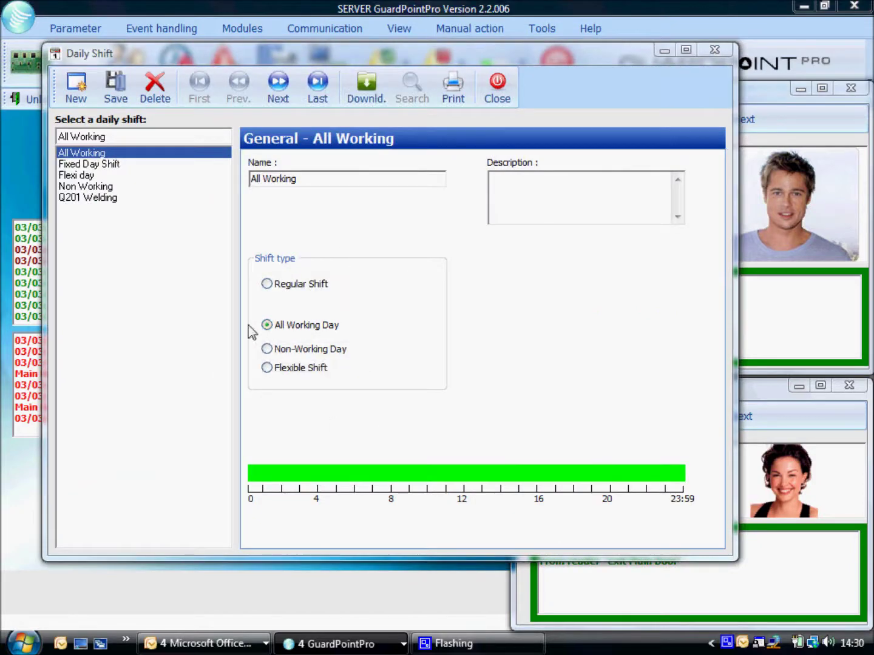
{"action": "left_click", "coordinate": [93, 165]}
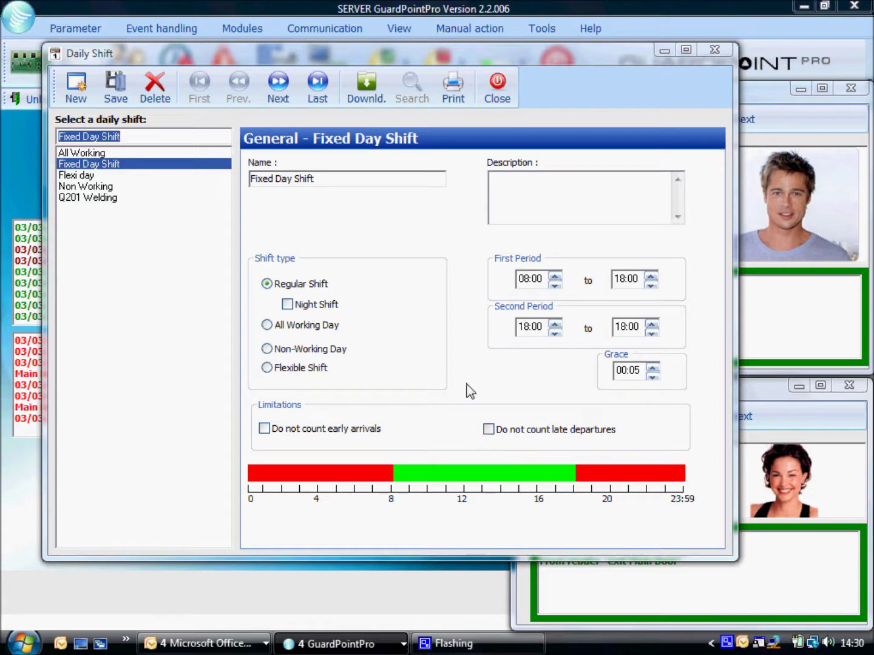
{"action": "left_click", "coordinate": [713, 51]}
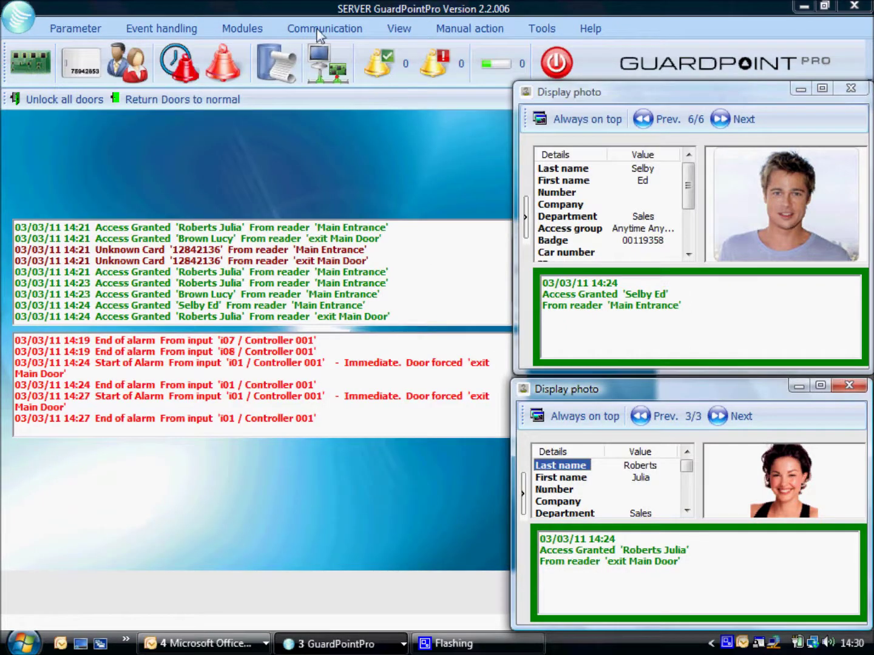
- View the Finish Work transaction (code 7, Work, End Calculation), close Transactions, and reopen Modules
{"action": "left_click", "coordinate": [253, 31]}
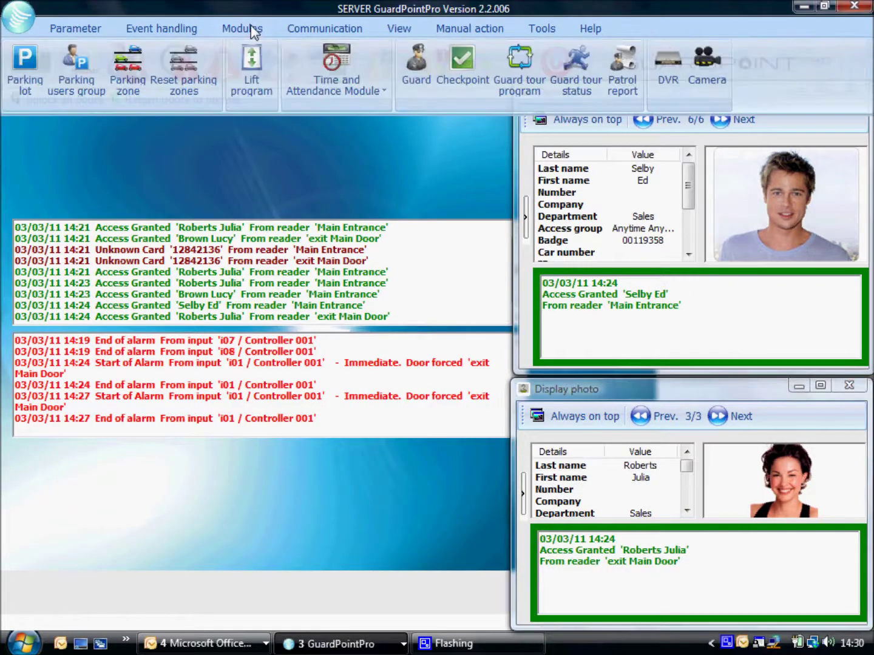
{"action": "left_click", "coordinate": [364, 85]}
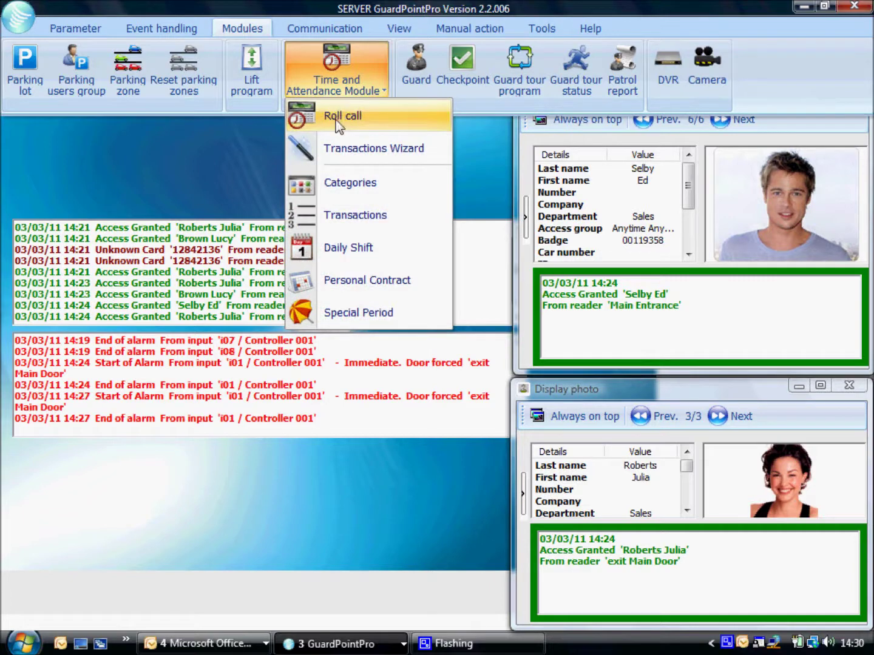
{"action": "left_click", "coordinate": [333, 216]}
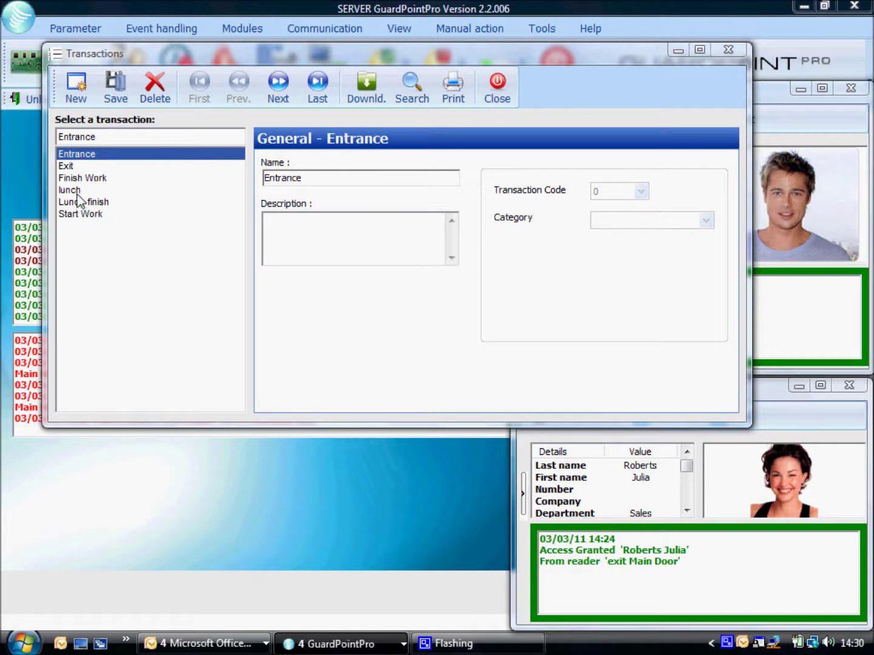
{"action": "left_click", "coordinate": [77, 179]}
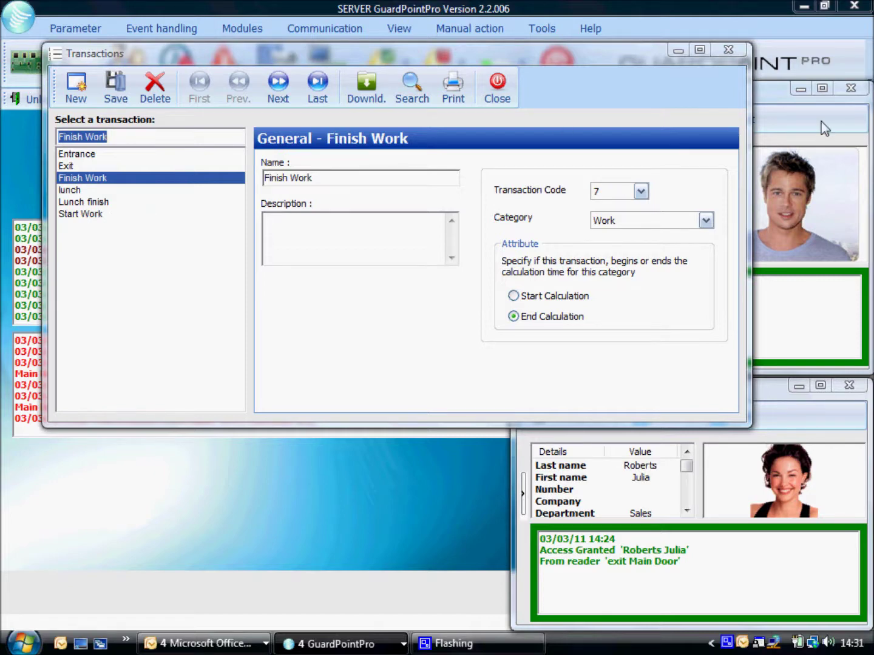
{"action": "left_click", "coordinate": [740, 49]}
{"action": "left_click", "coordinate": [246, 30]}
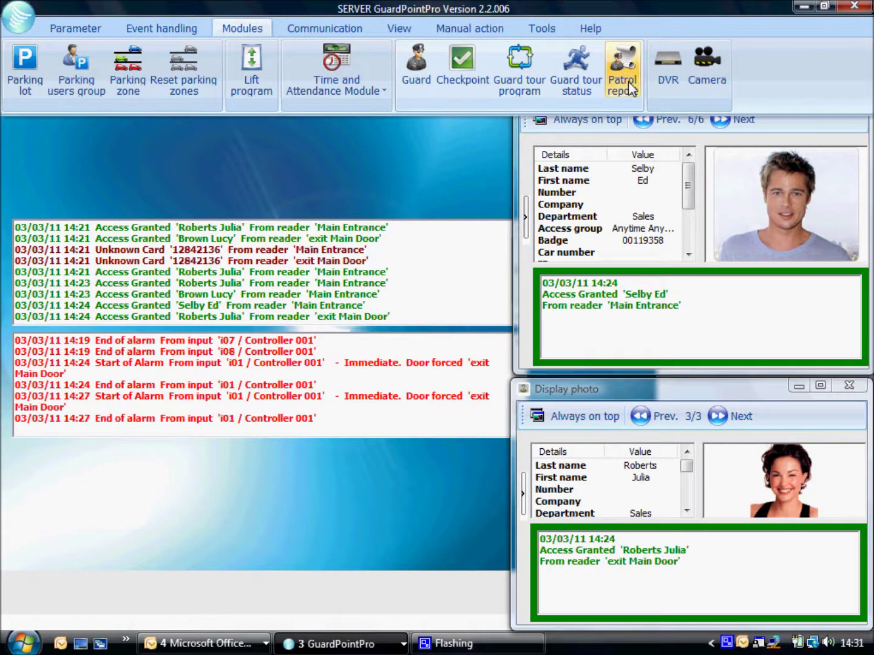
- Browse the Main door, North Gate and Outside Gate checkpoints, then close the checkpoint settings
{"action": "left_click", "coordinate": [474, 77]}
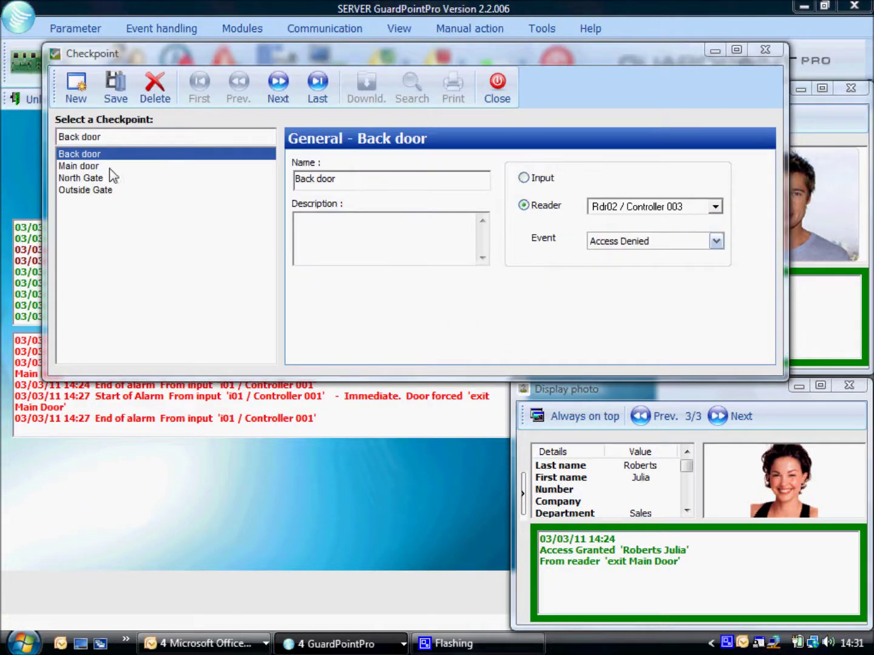
{"action": "left_click", "coordinate": [96, 166]}
{"action": "left_click", "coordinate": [95, 179]}
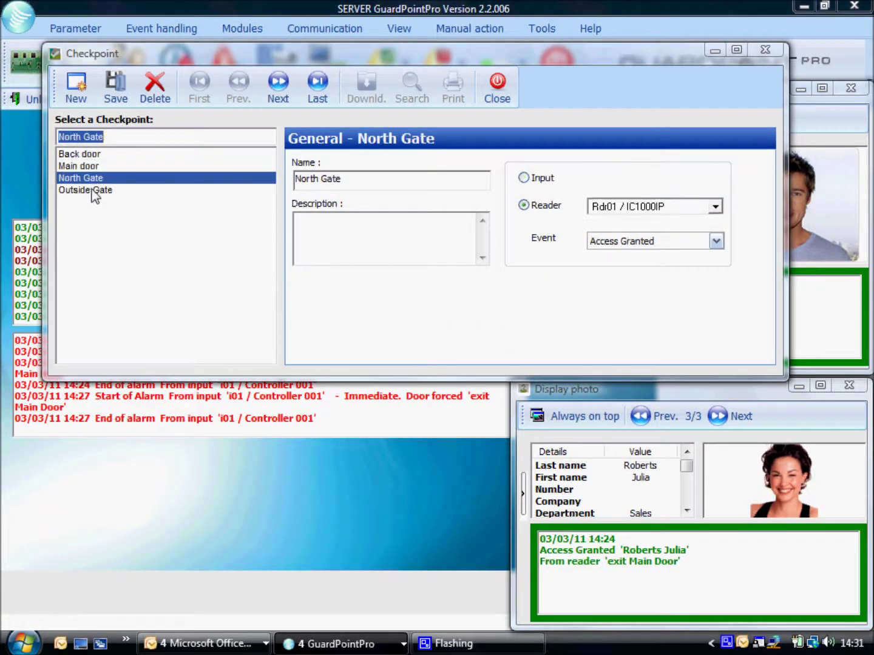
{"action": "left_click", "coordinate": [92, 190]}
{"action": "left_click", "coordinate": [508, 100]}
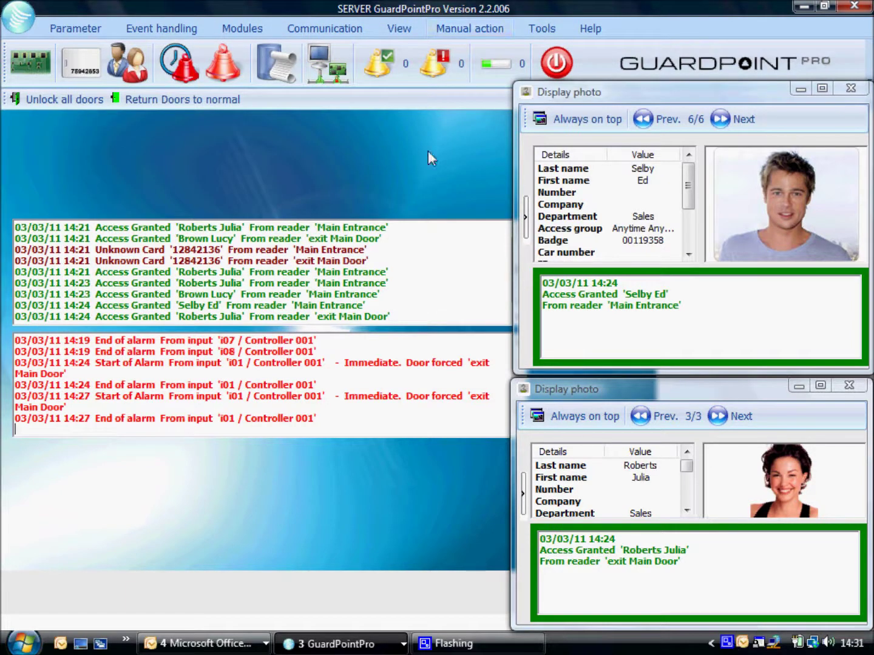
- Review the Sensor House patroling tour's four checkpoints (19:15–19:45), then close the tour program
{"action": "left_click", "coordinate": [467, 29]}
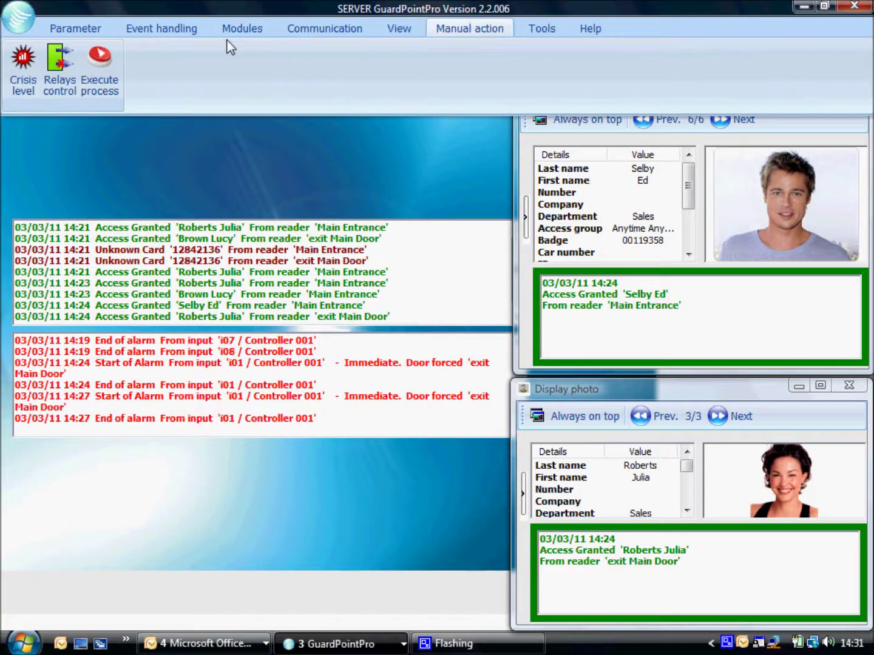
{"action": "left_click", "coordinate": [243, 30]}
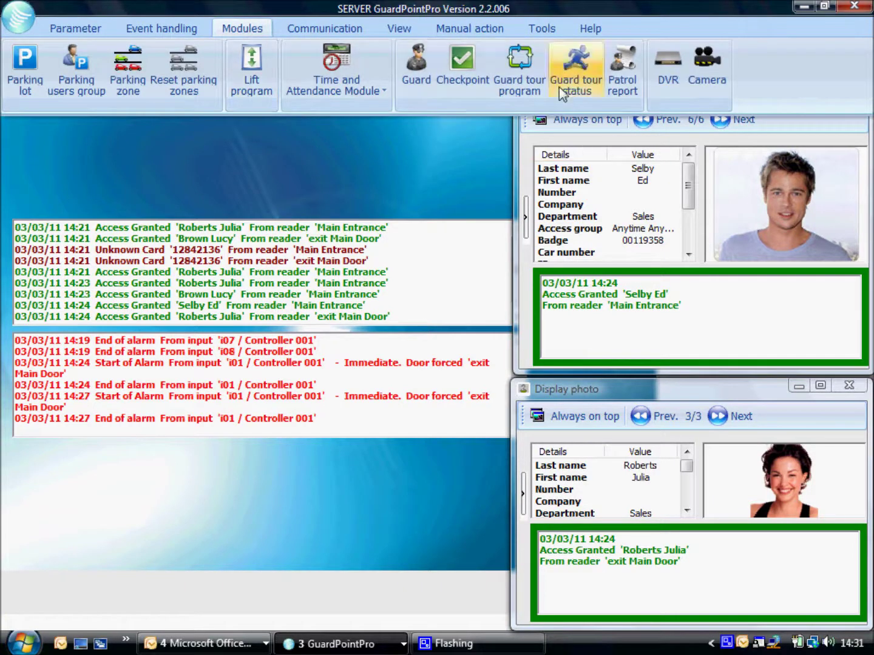
{"action": "left_click", "coordinate": [522, 76]}
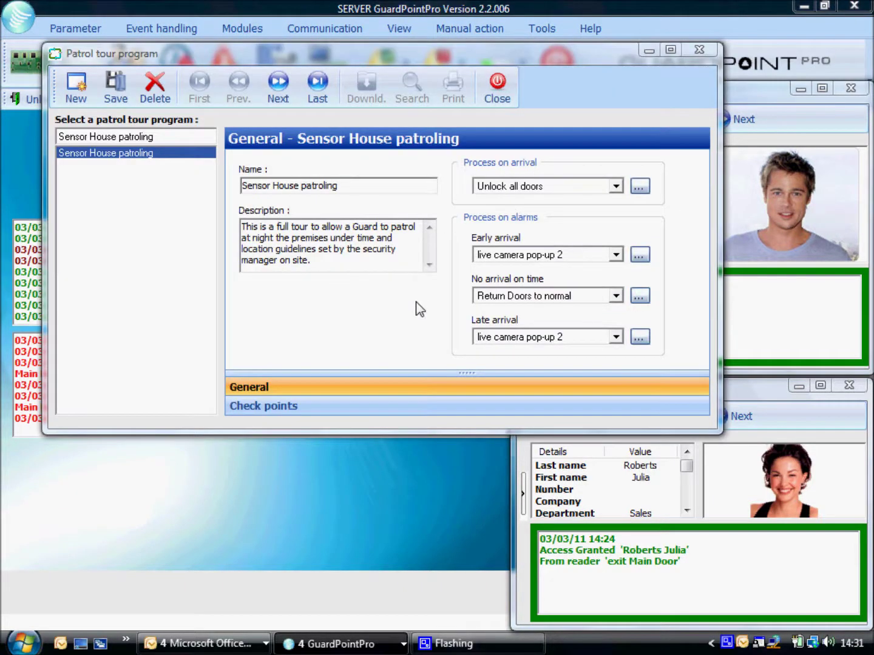
{"action": "left_click", "coordinate": [268, 401]}
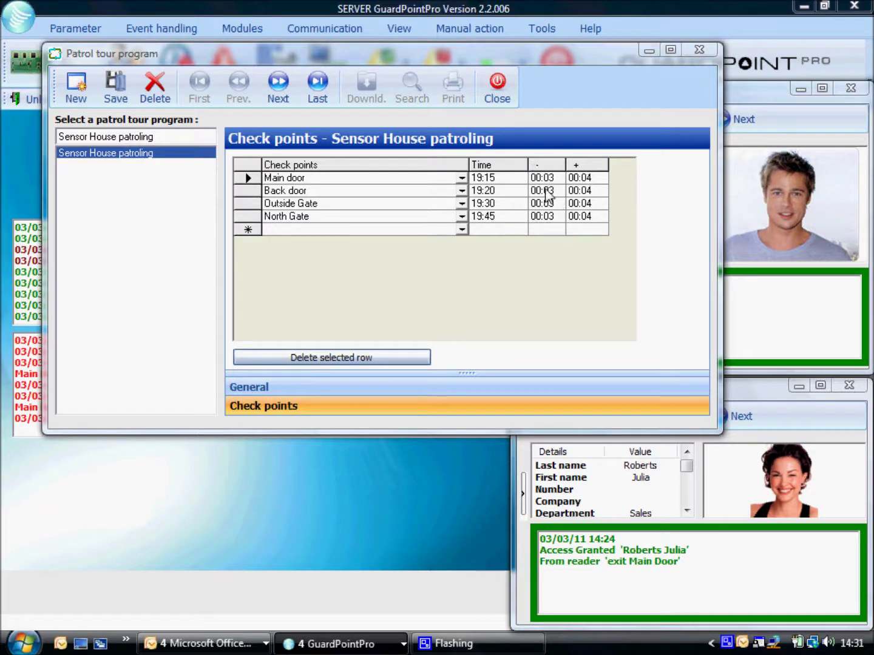
{"action": "left_click", "coordinate": [700, 50]}
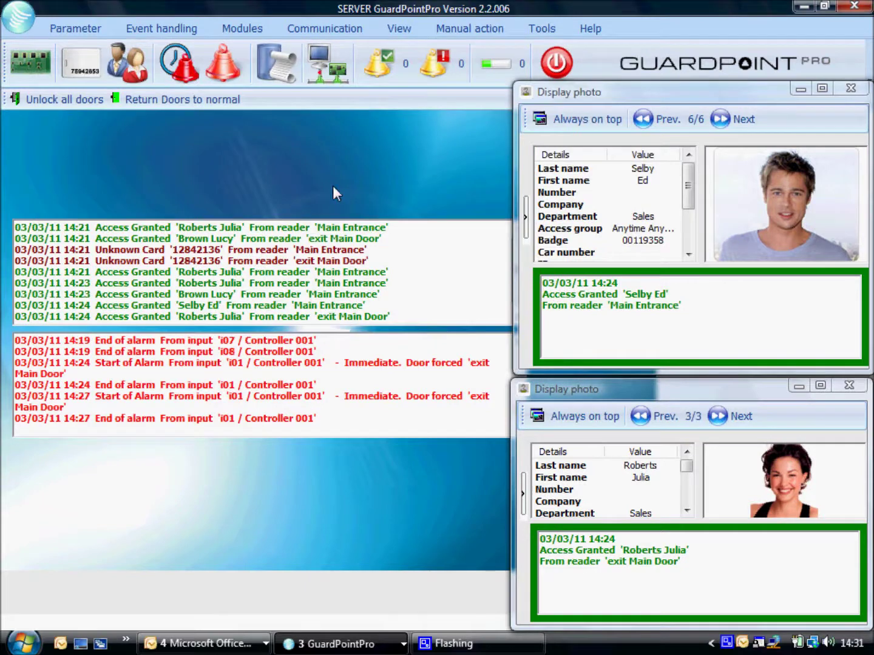
{"action": "left_click", "coordinate": [246, 28]}
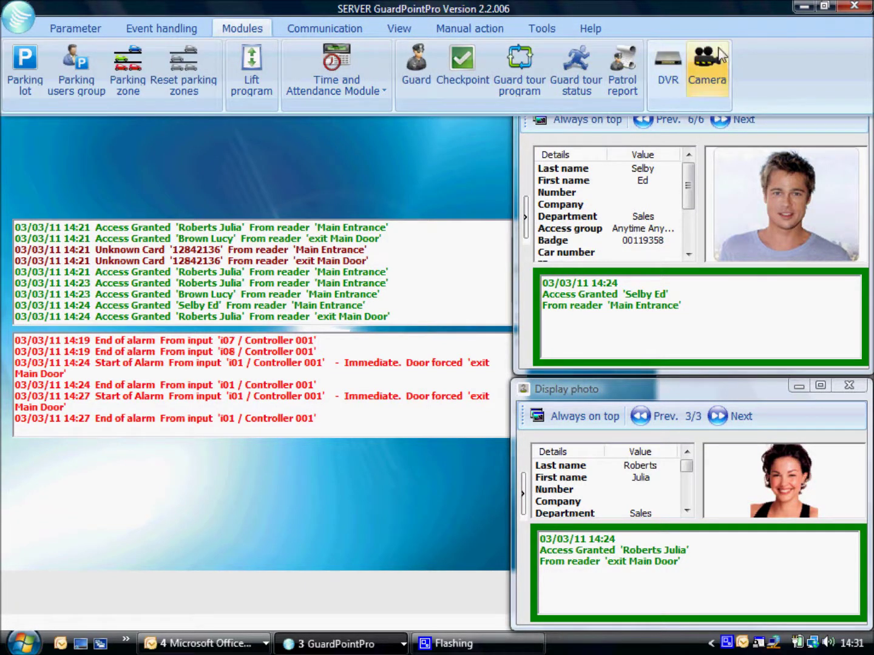
{"action": "left_click", "coordinate": [668, 68]}
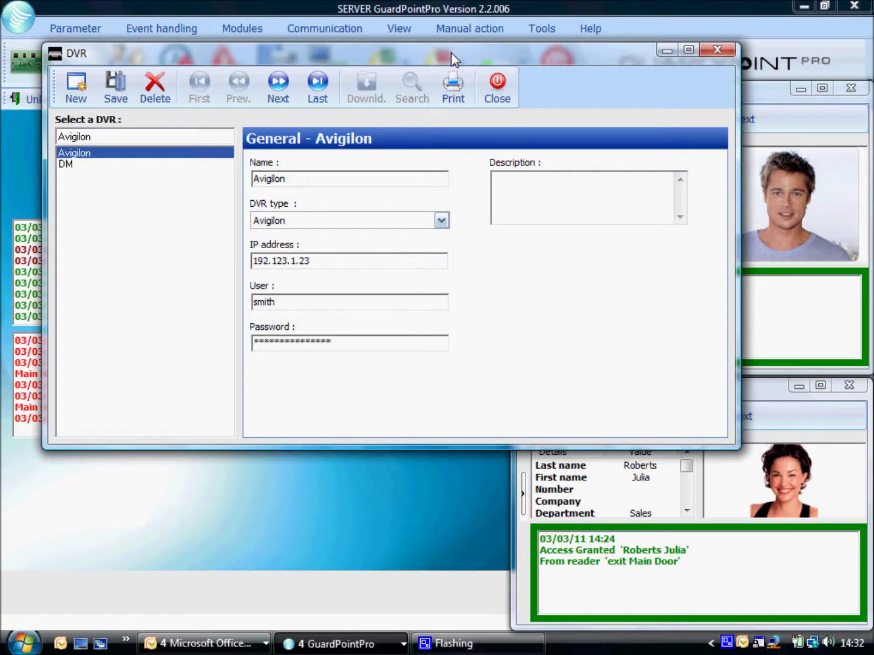
{"action": "left_click_drag", "start_coordinate": [451, 51], "coordinate": [437, 163]}
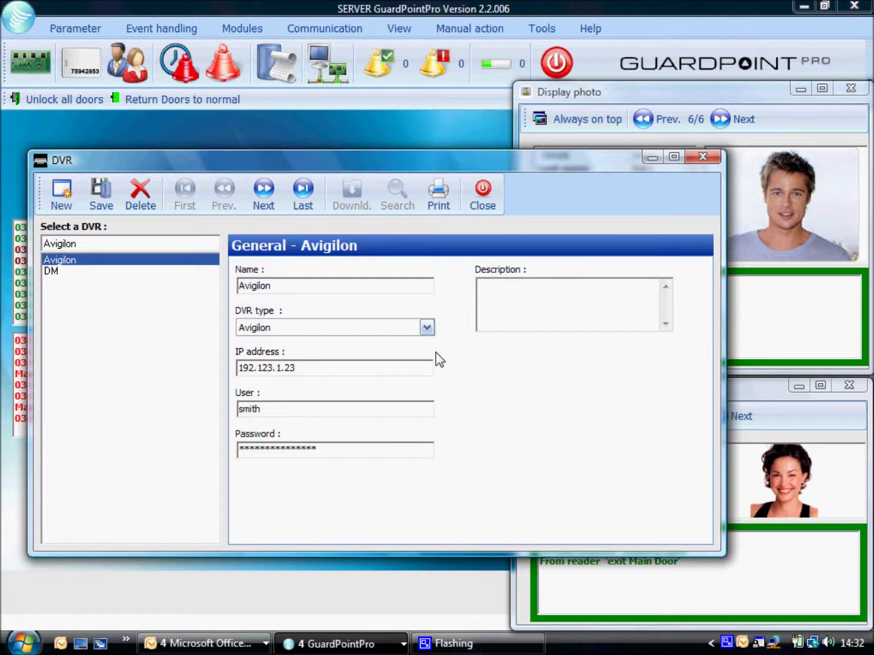
{"action": "left_click", "coordinate": [428, 328]}
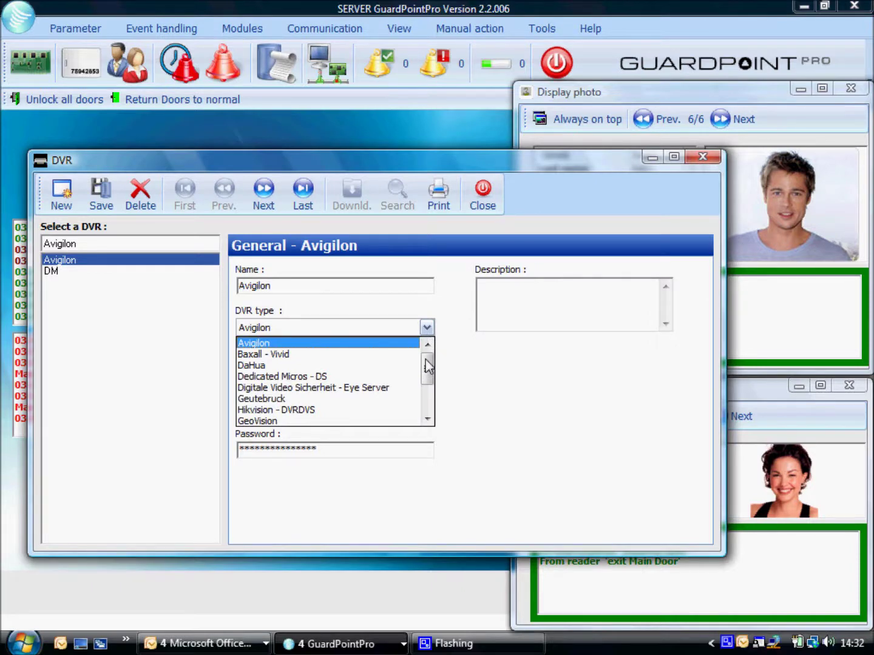
{"action": "left_click", "coordinate": [265, 400]}
{"action": "left_click", "coordinate": [428, 328]}
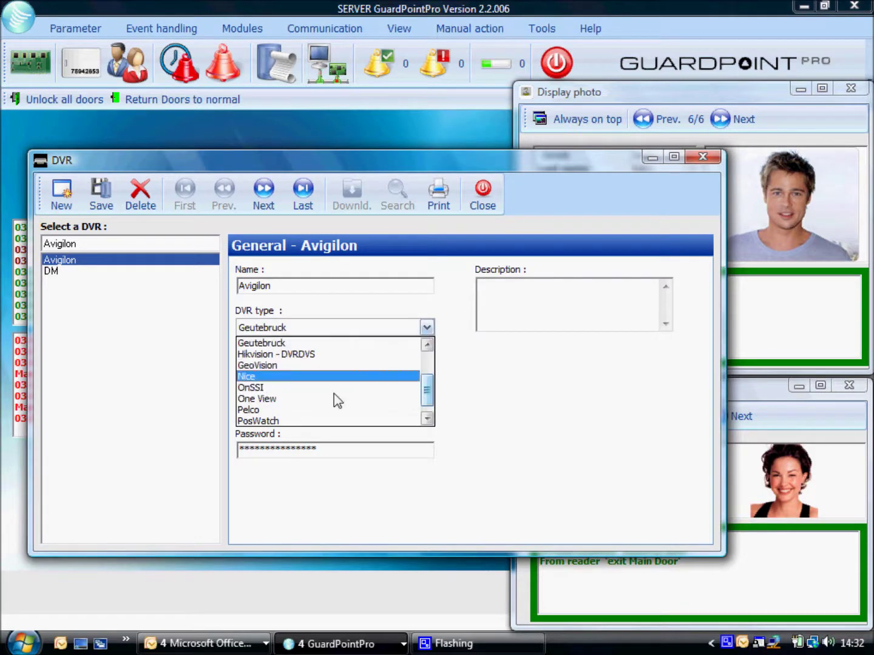
{"action": "left_click", "coordinate": [188, 345]}
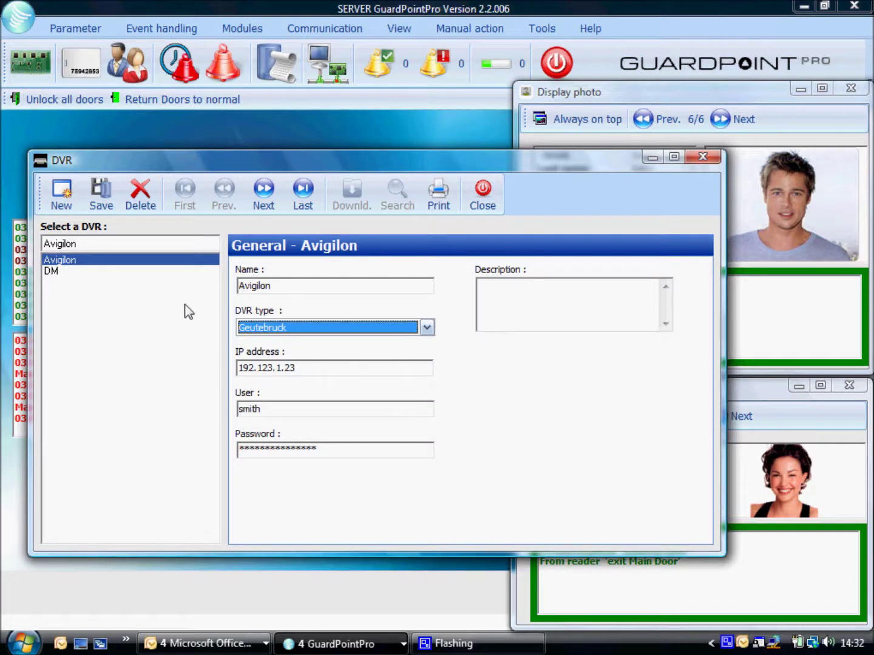
{"action": "left_click", "coordinate": [486, 200]}
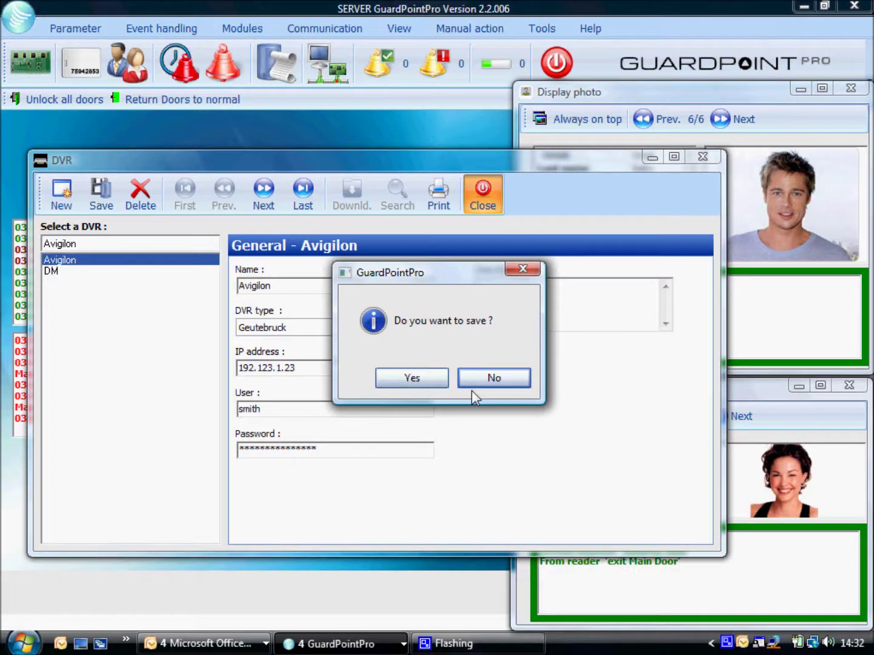
{"action": "left_click", "coordinate": [494, 378]}
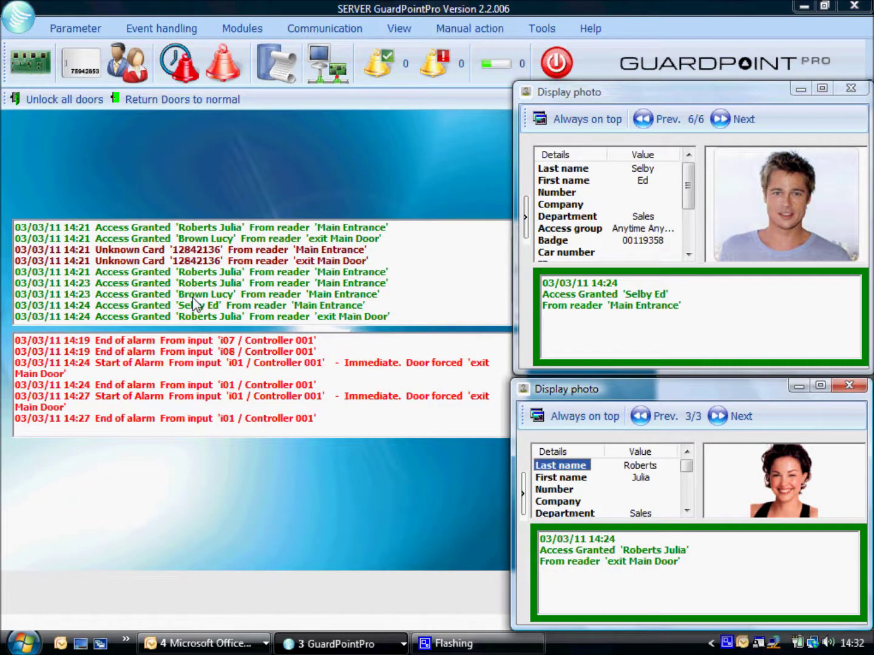